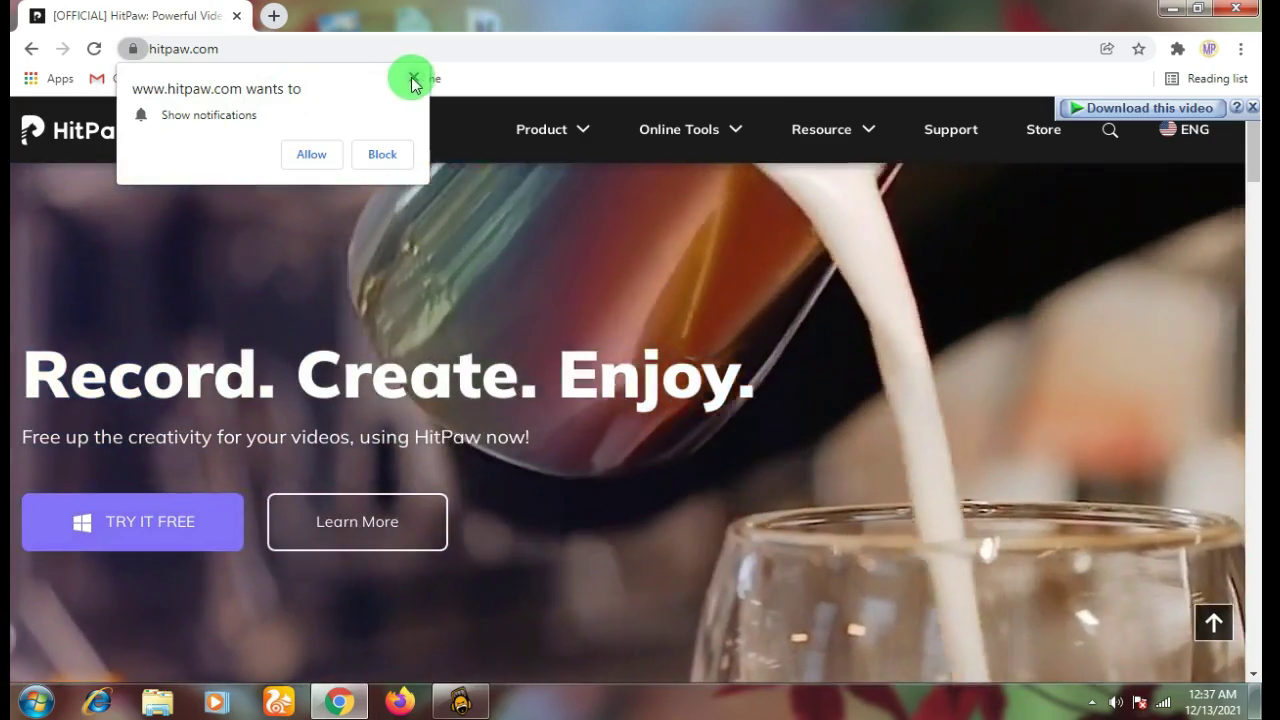
Step: Dismiss the notification permission request on the HitPaw website
click(413, 79)
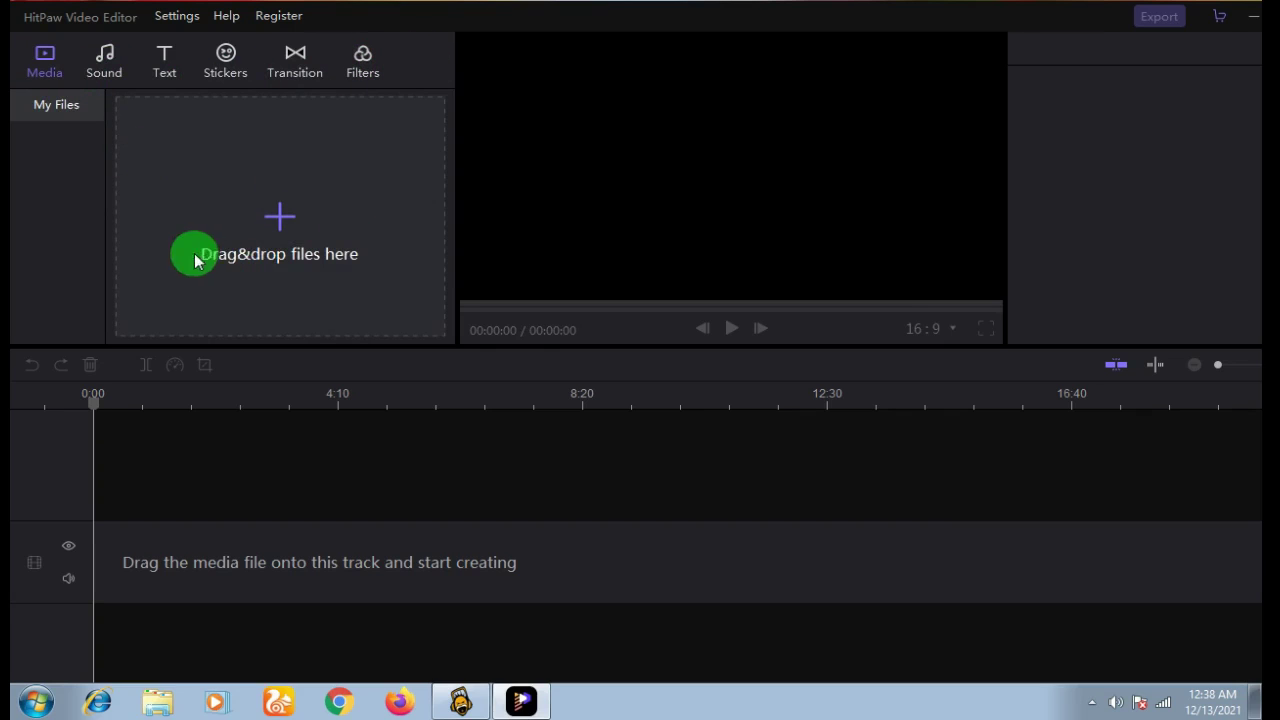
Step: Switch to HitPaw Video Editor, import the sea waves beach drone video from the Videos library and place it at the start of the video track
click(287, 250)
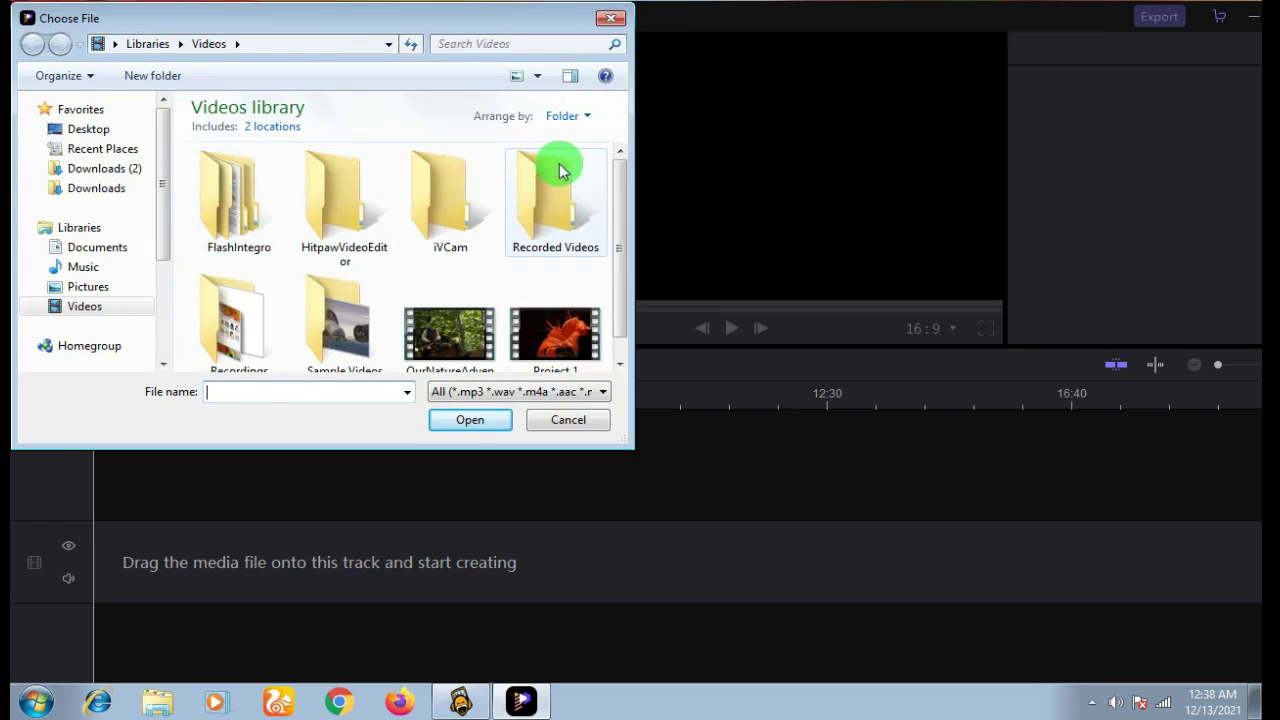
drag(617, 194, 620, 263)
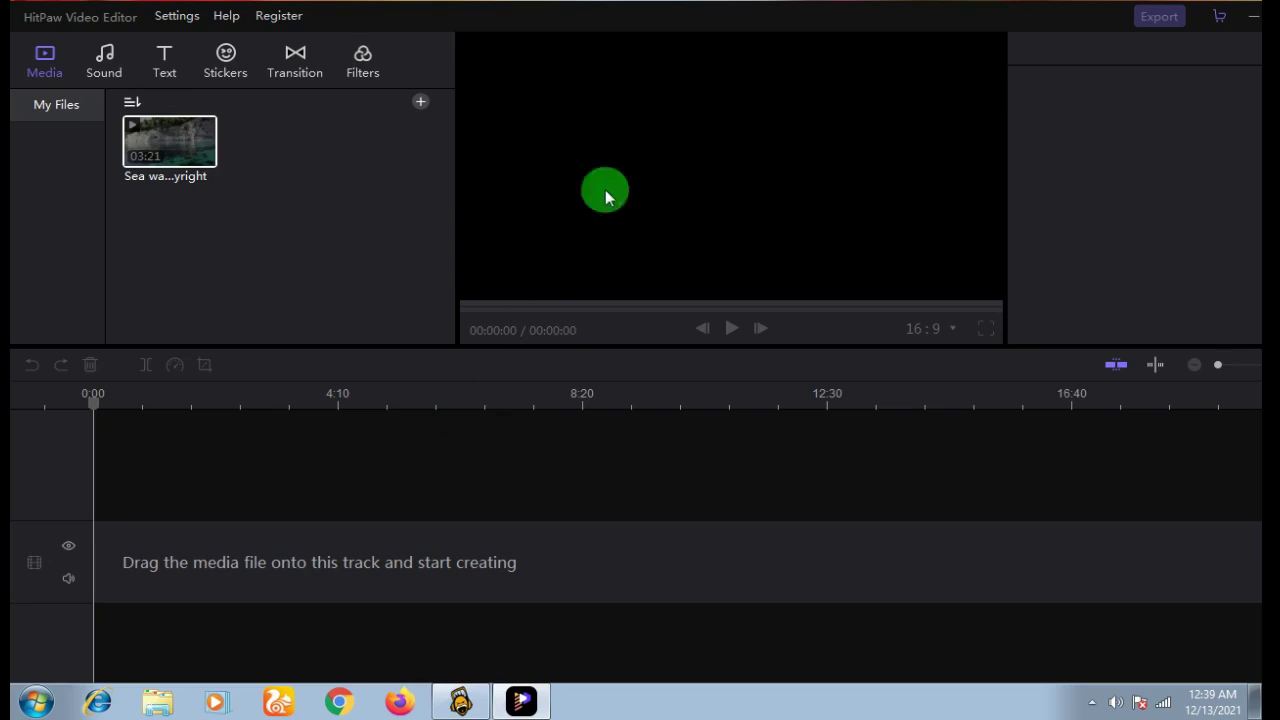
drag(173, 148, 202, 456)
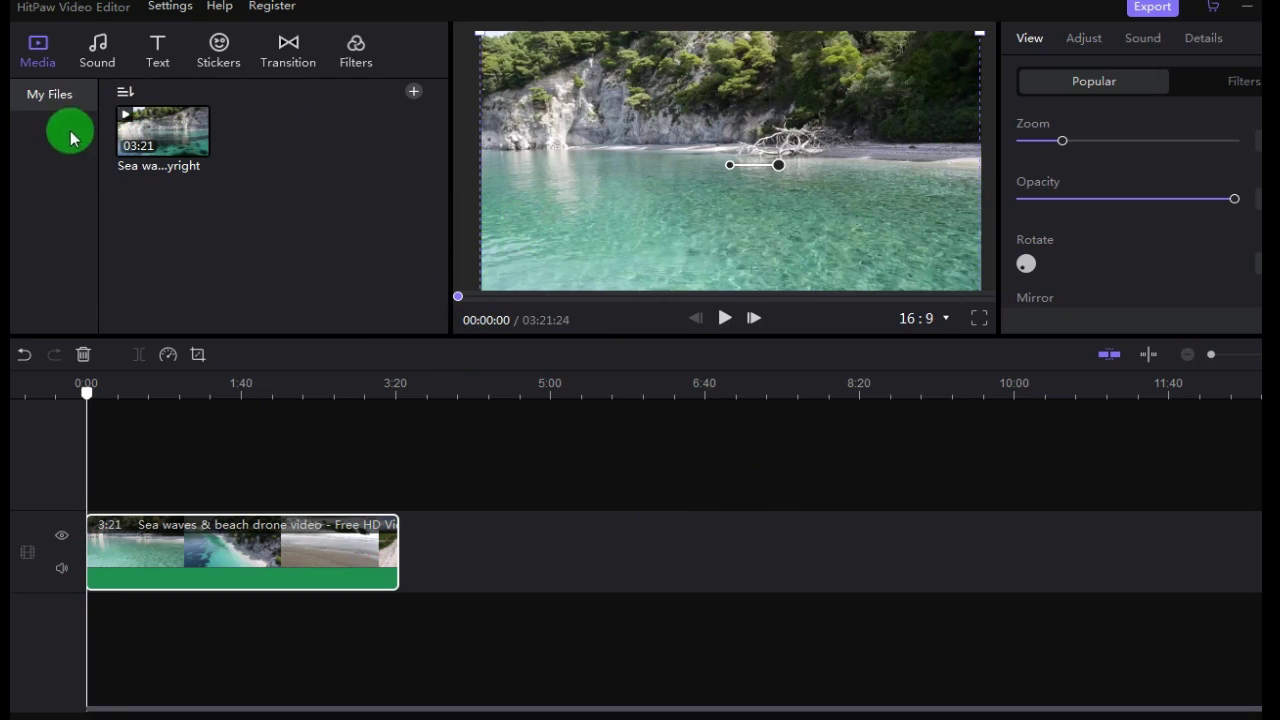
Step: Preview the Alarm Clock, Alarm Clock 2 and Bubbles 2 clips in the sound library
click(98, 60)
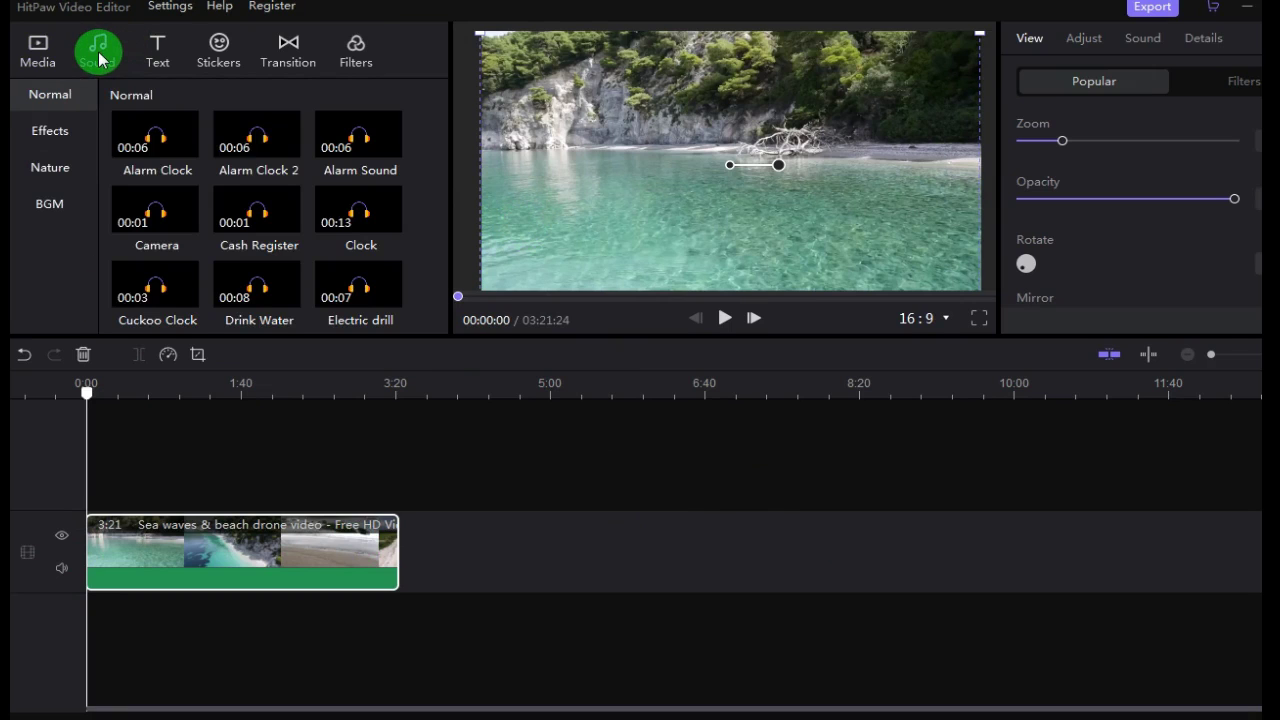
click(148, 150)
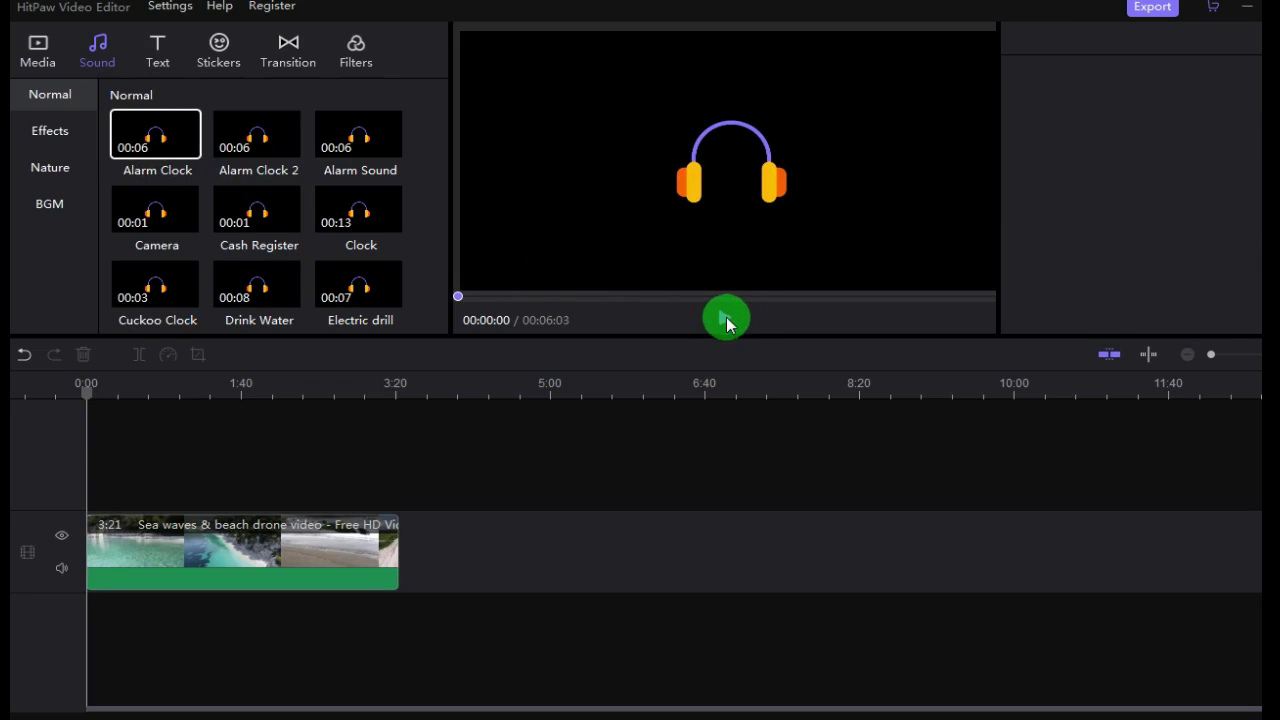
click(265, 148)
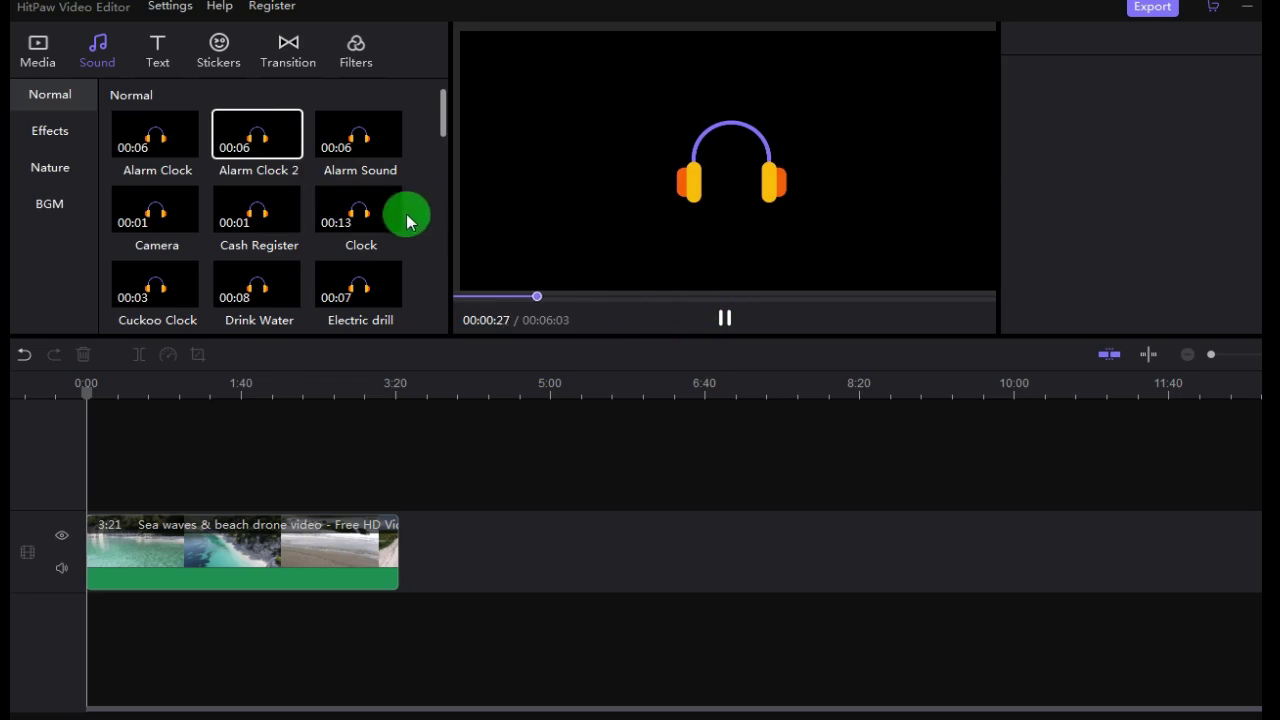
drag(445, 120, 448, 192)
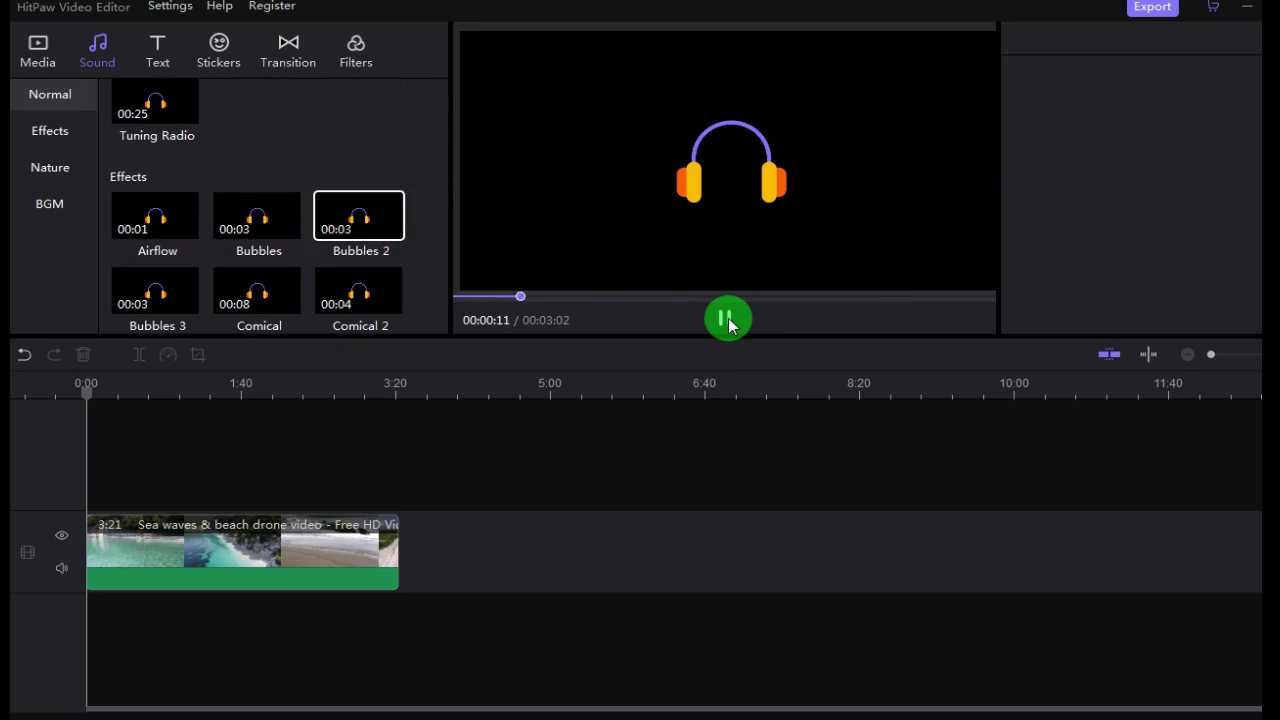
click(345, 201)
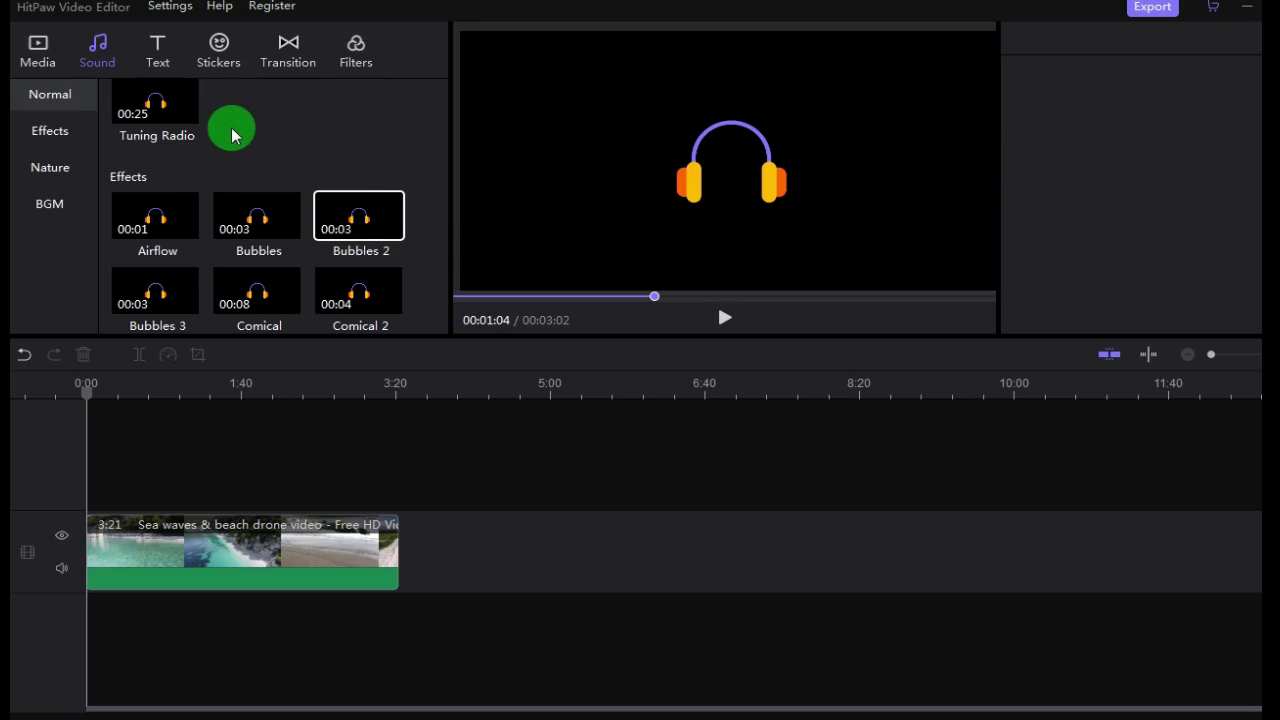
Step: Look through the text style library and preview the bold red lettering style
click(157, 52)
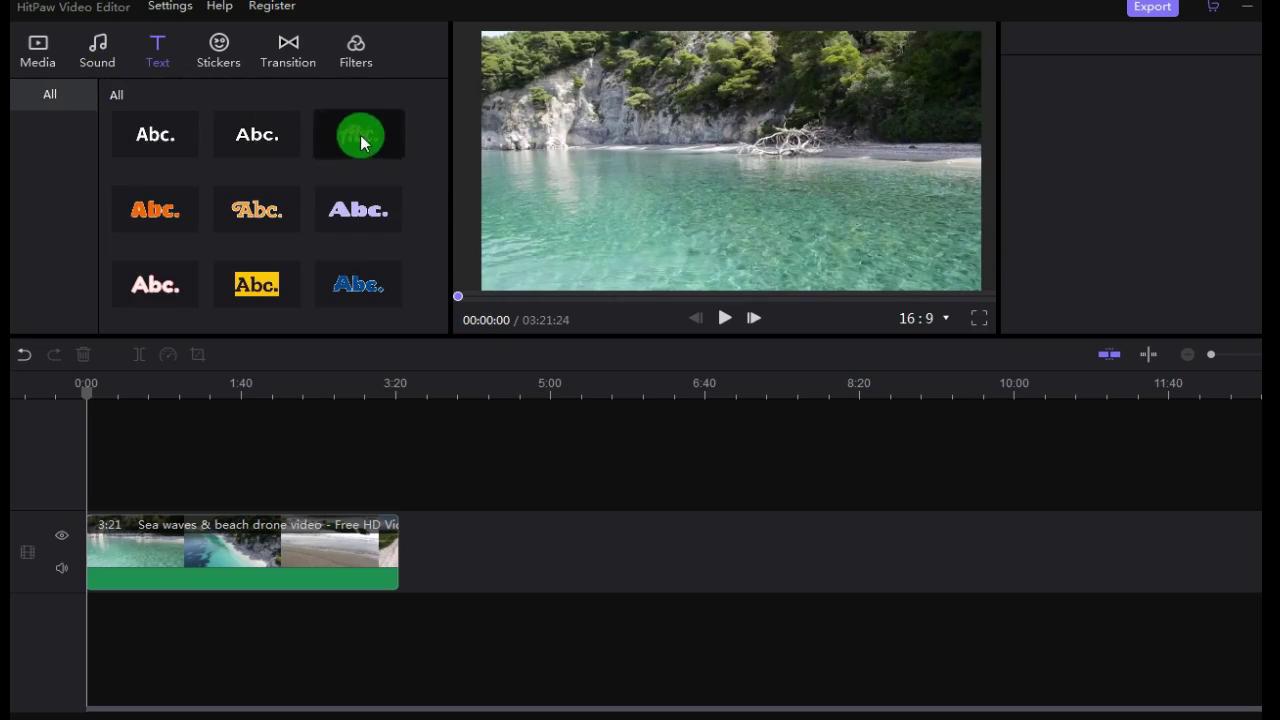
scroll(437, 138, down, 8)
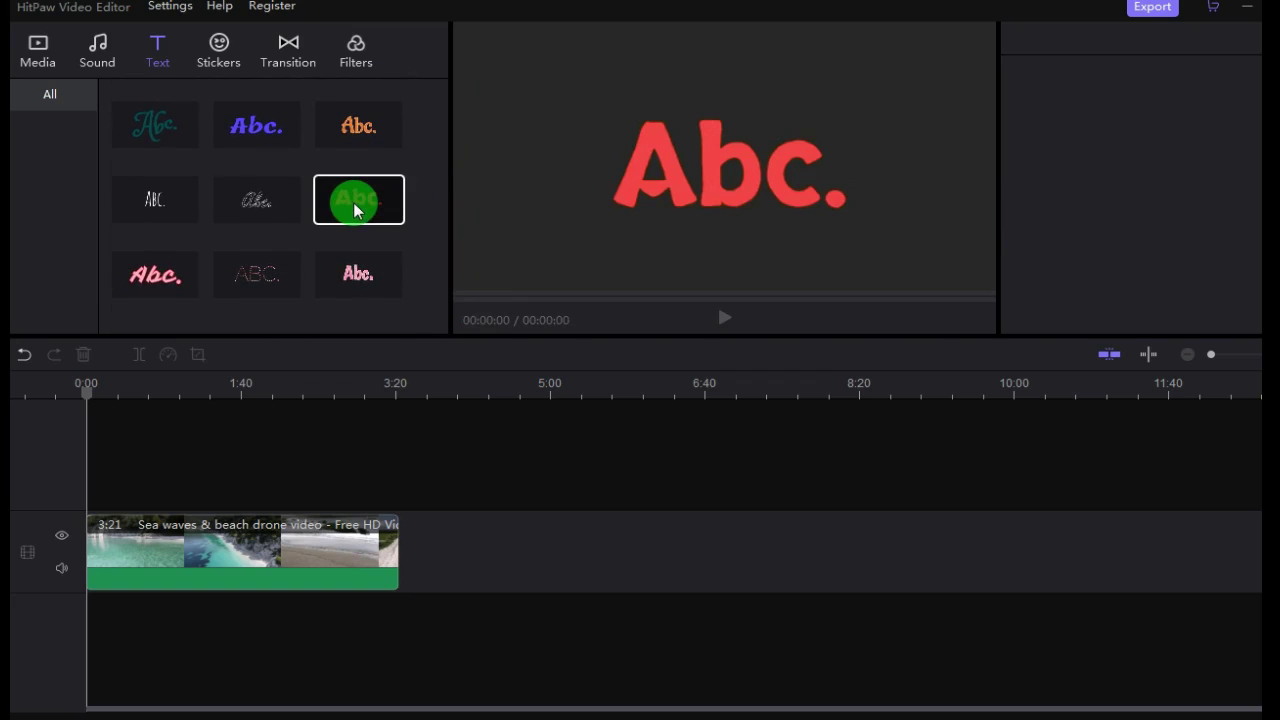
scroll(400, 200, up, 4)
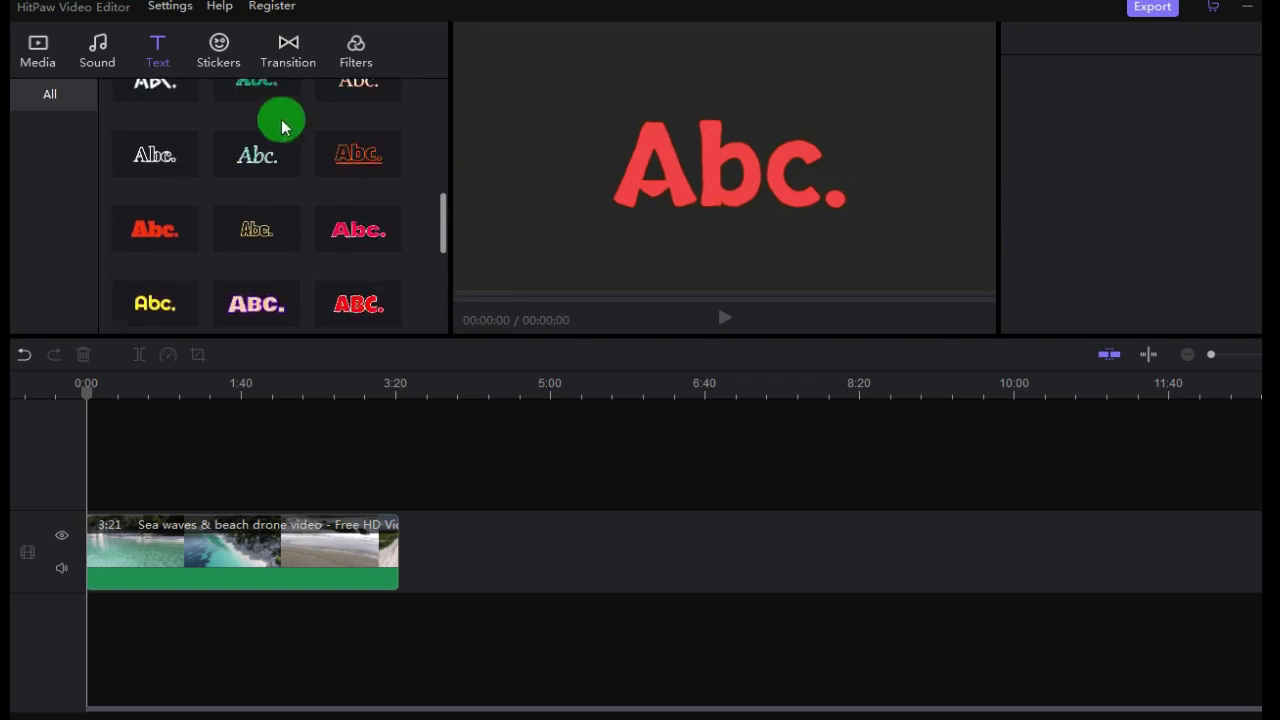
Step: Look through the sticker library, including the Weather, Love&Peace, 3D Elements, Effects, Mask and Travel Pack categories
click(224, 58)
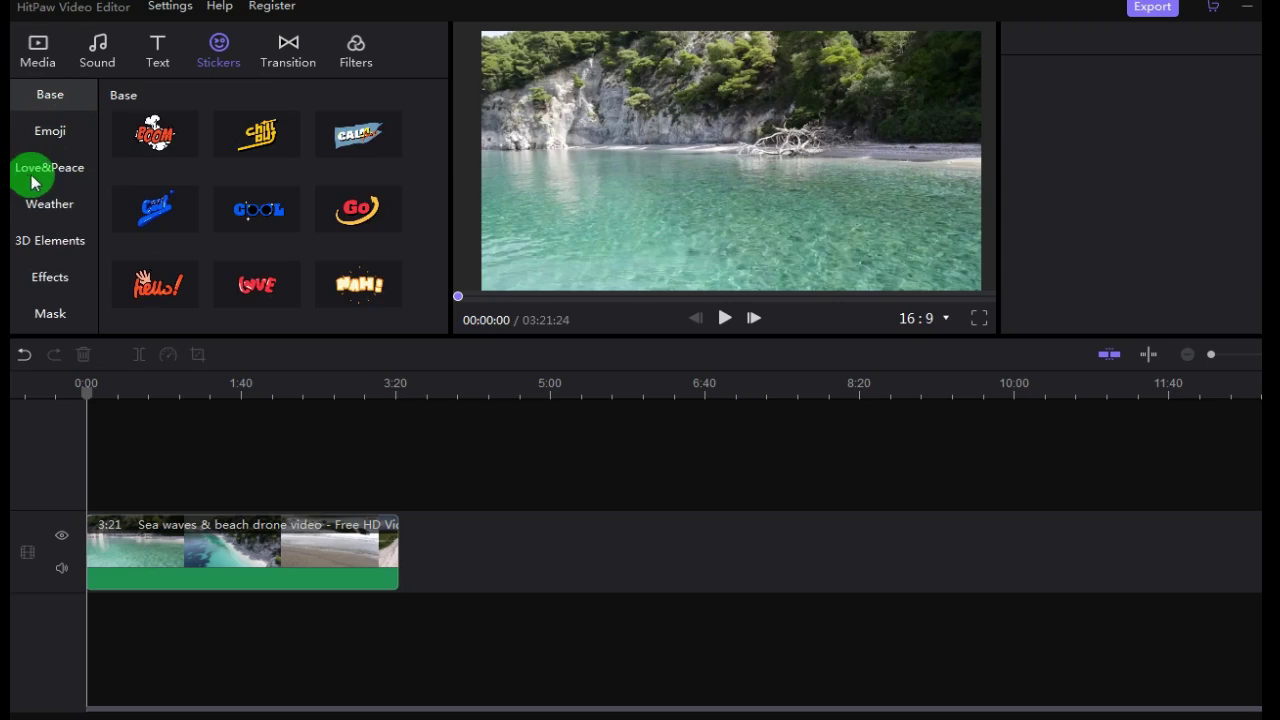
click(52, 207)
click(64, 168)
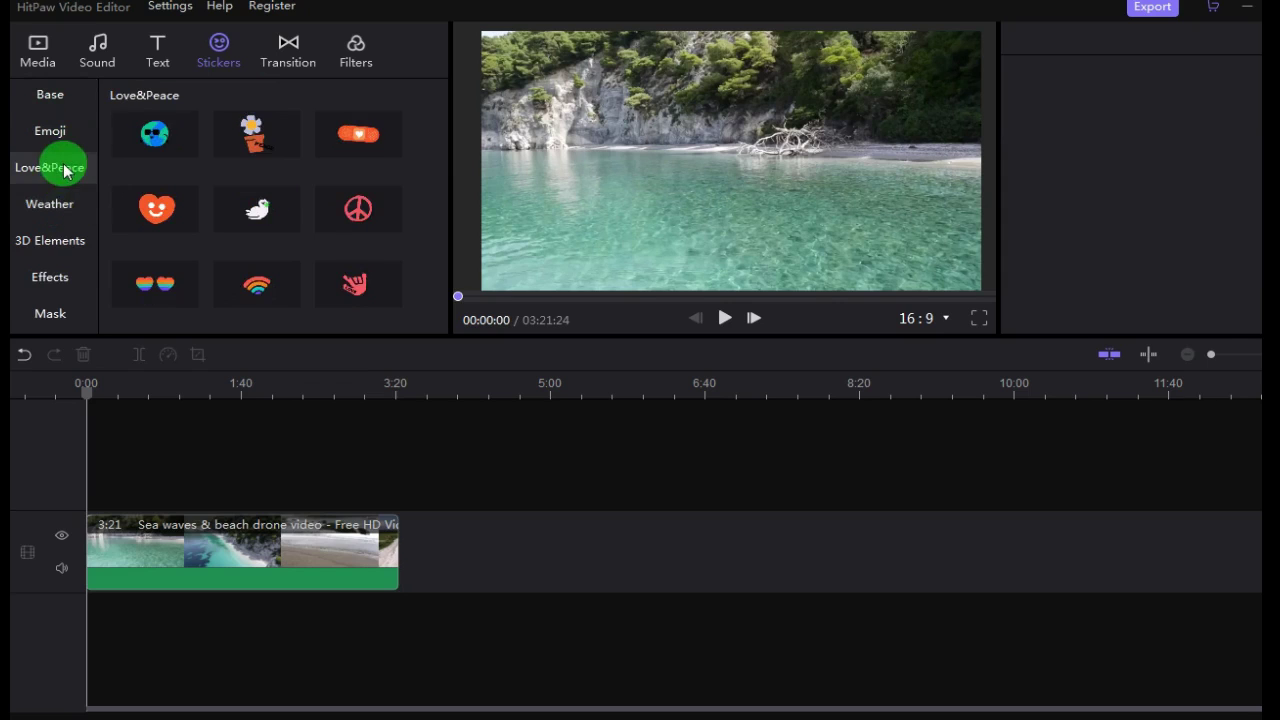
click(65, 244)
click(61, 289)
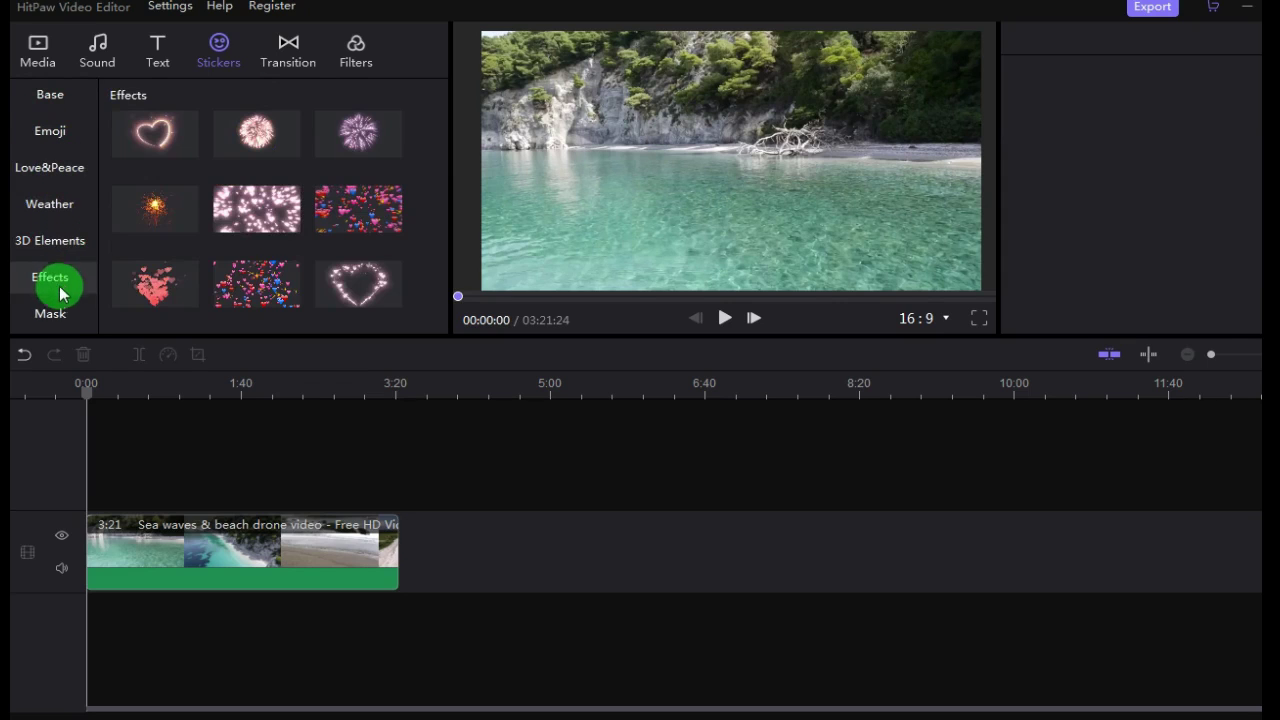
click(59, 316)
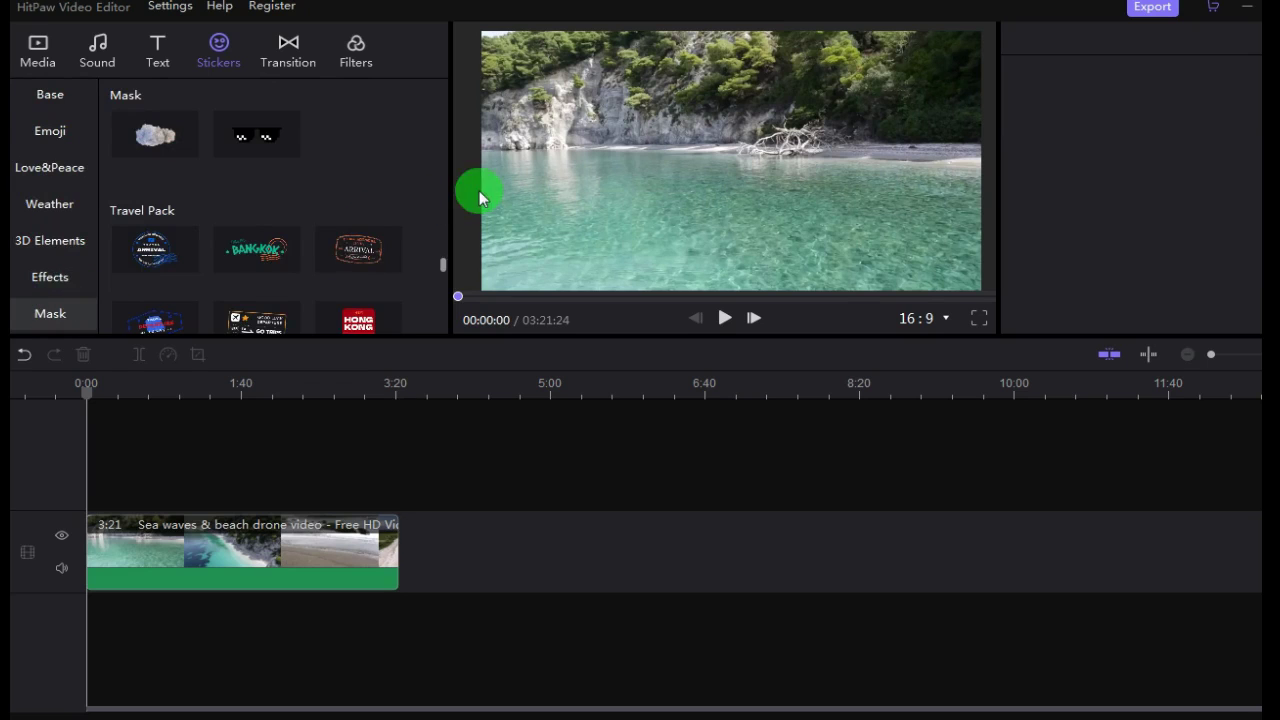
scroll(423, 206, down, 5)
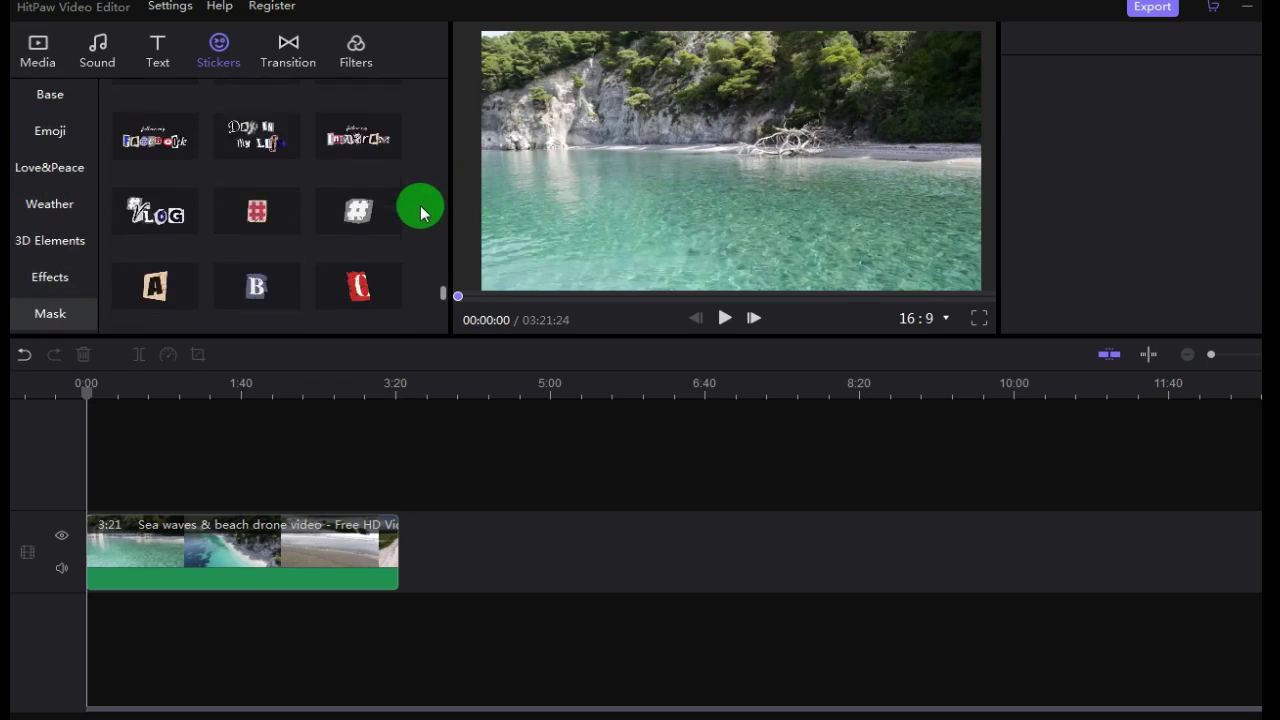
scroll(420, 212, down, 2)
Step: Preview the basic transitions Cross Dissolve, Cross Overlay, Gradient and Push Right
click(287, 45)
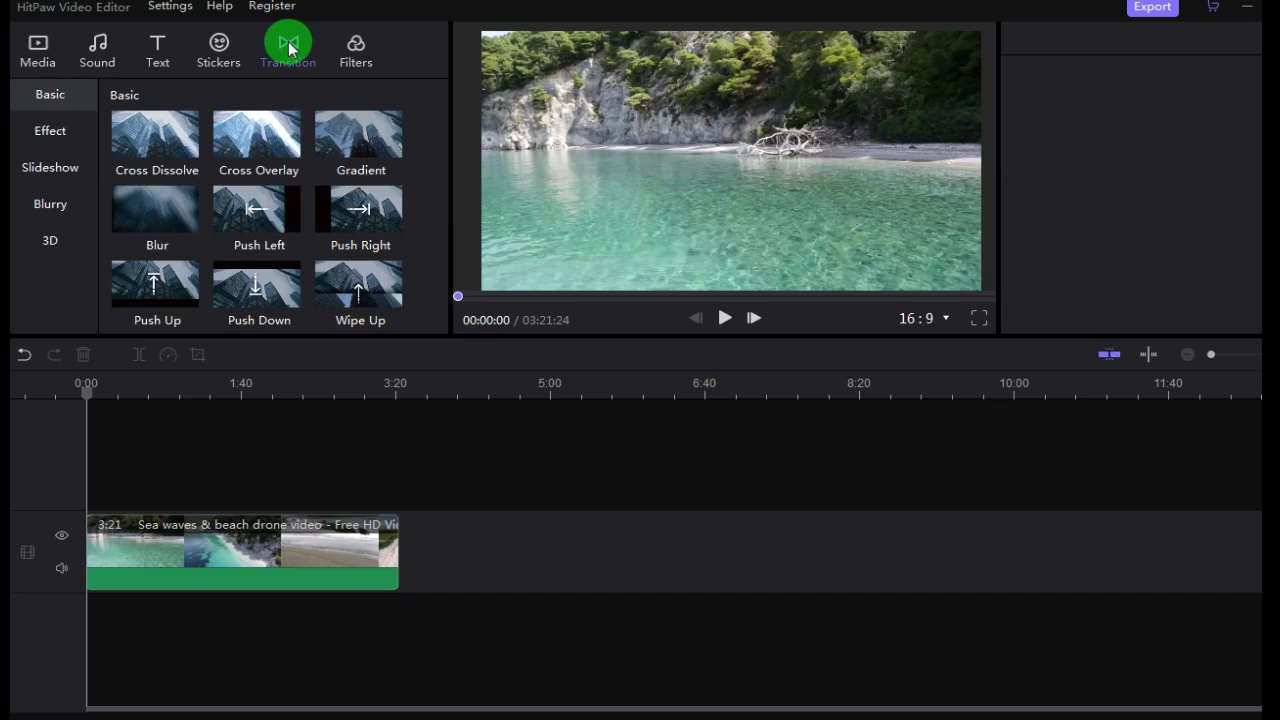
click(131, 176)
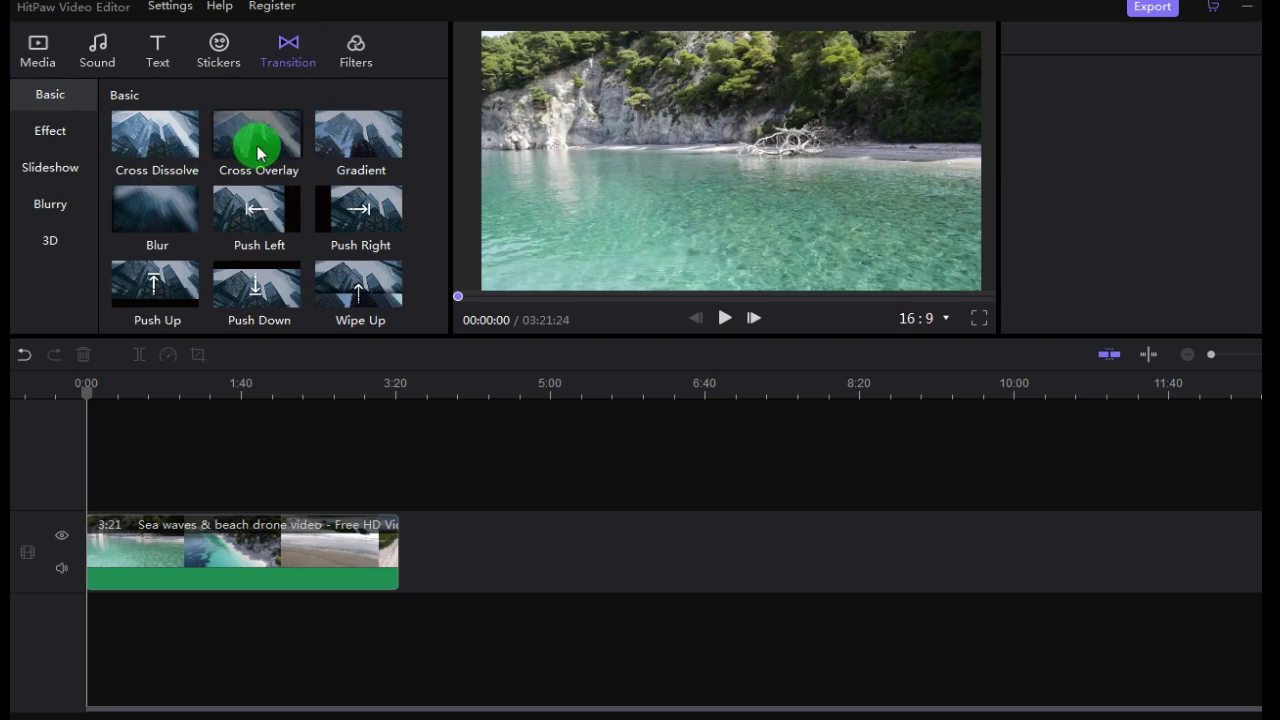
click(182, 151)
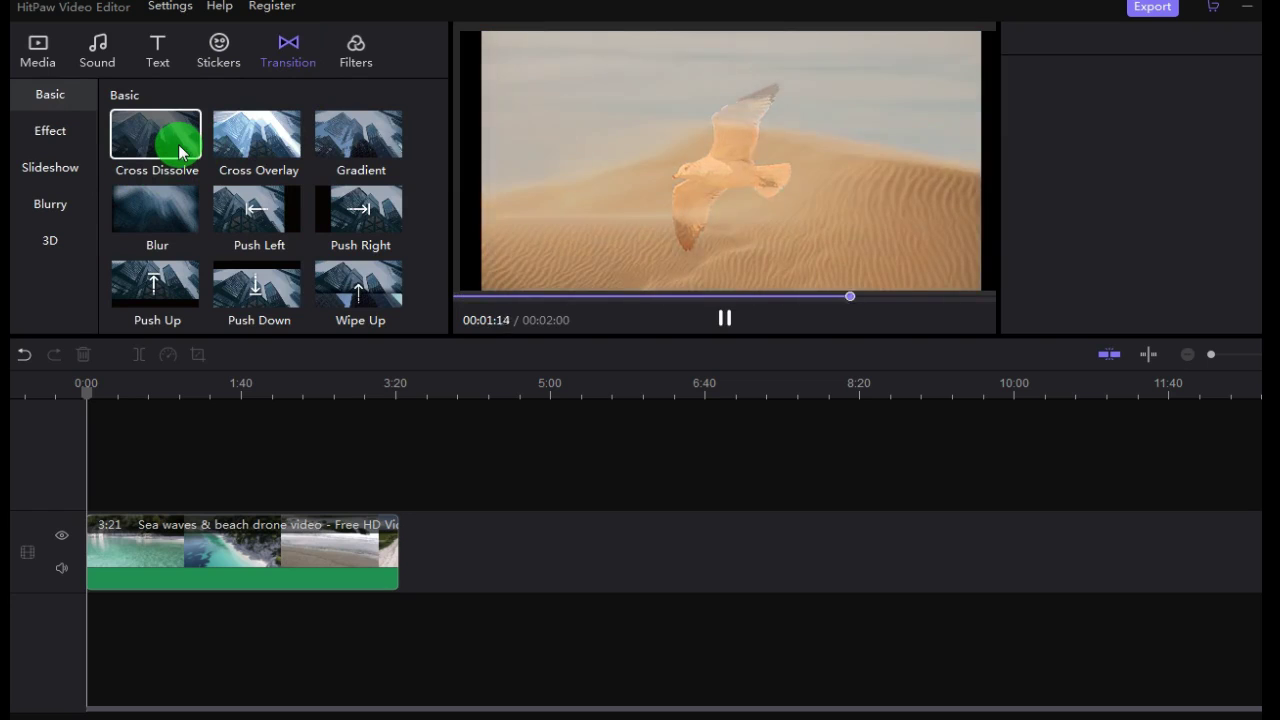
click(260, 149)
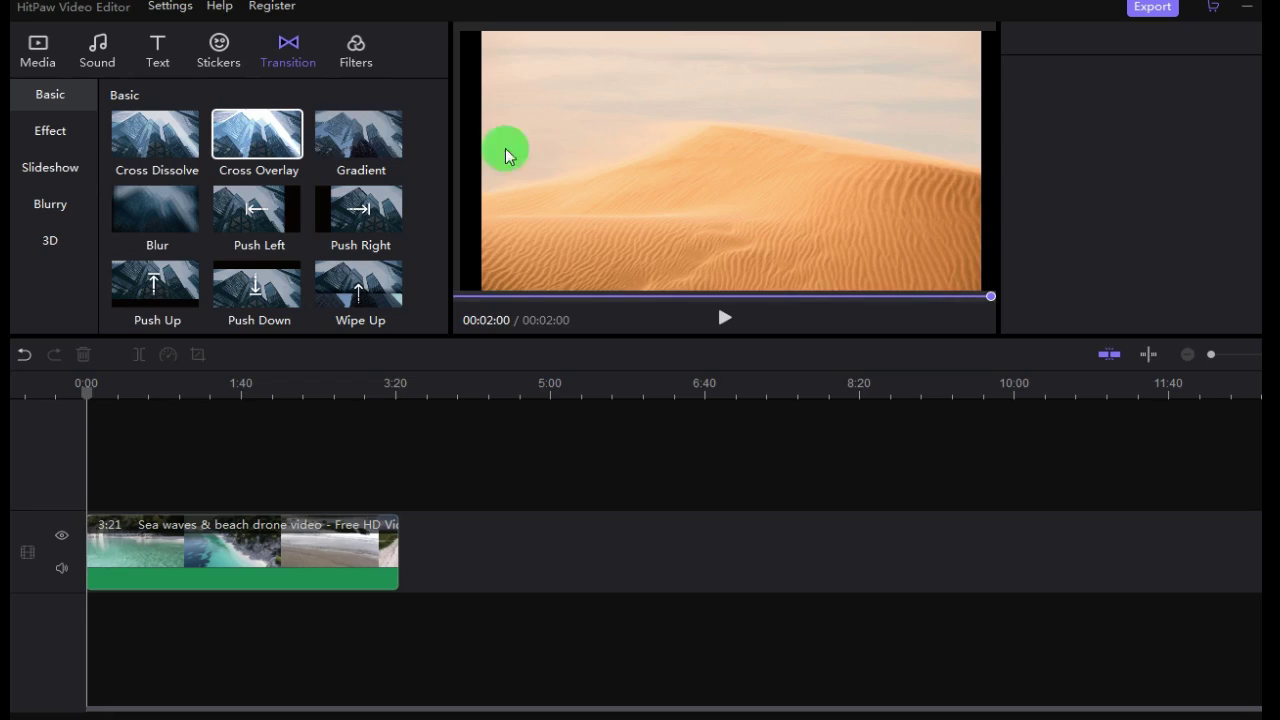
click(360, 134)
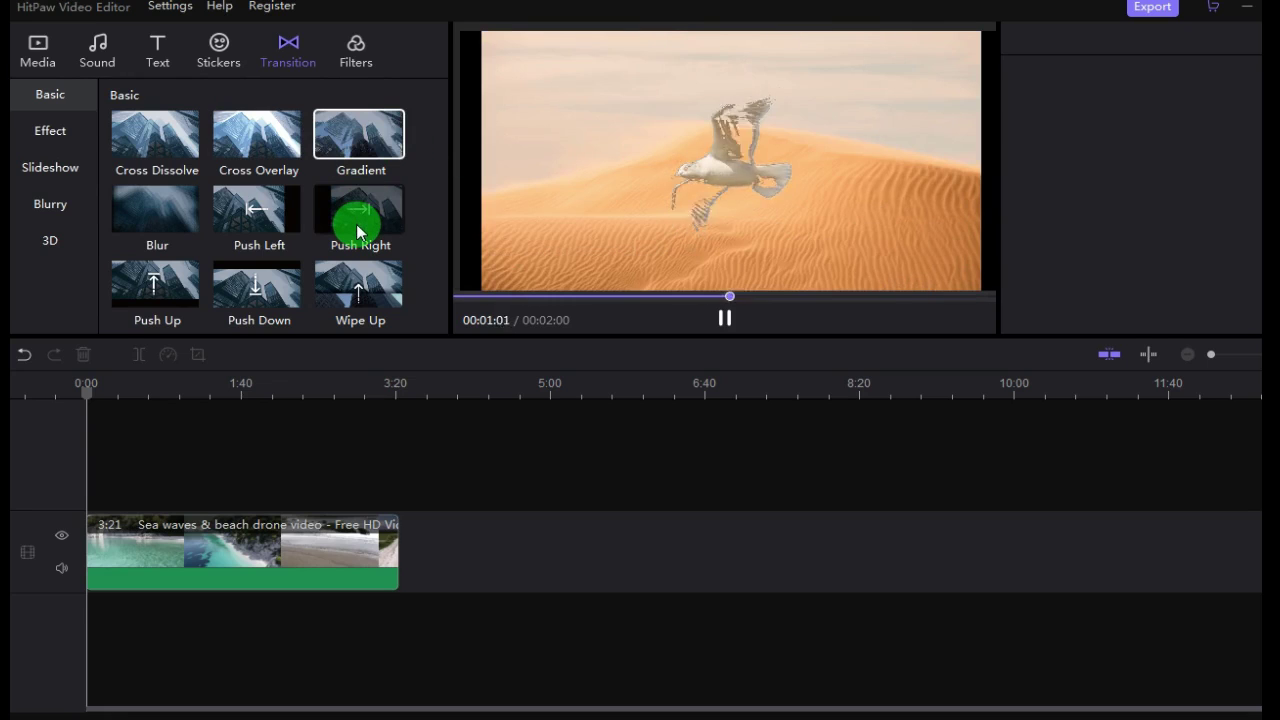
click(358, 230)
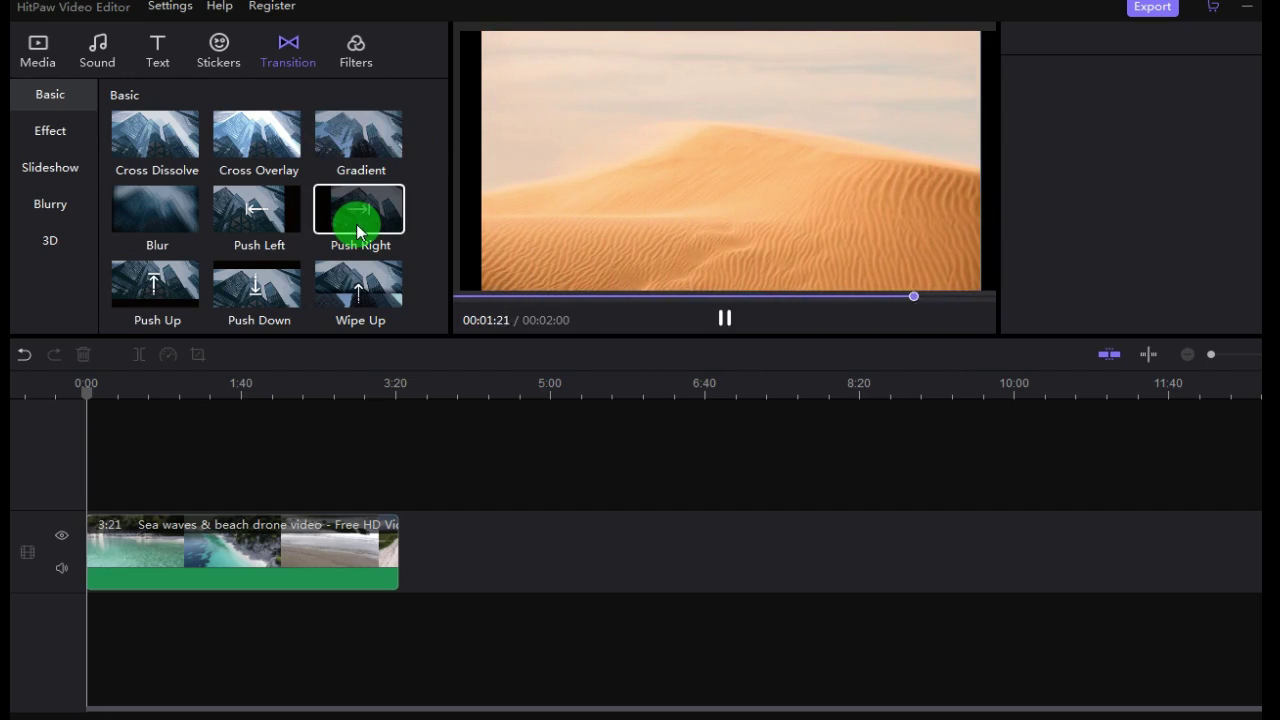
Step: Look through the filter library and preview the Punk3 and Punk4 filters on the beach footage
click(358, 62)
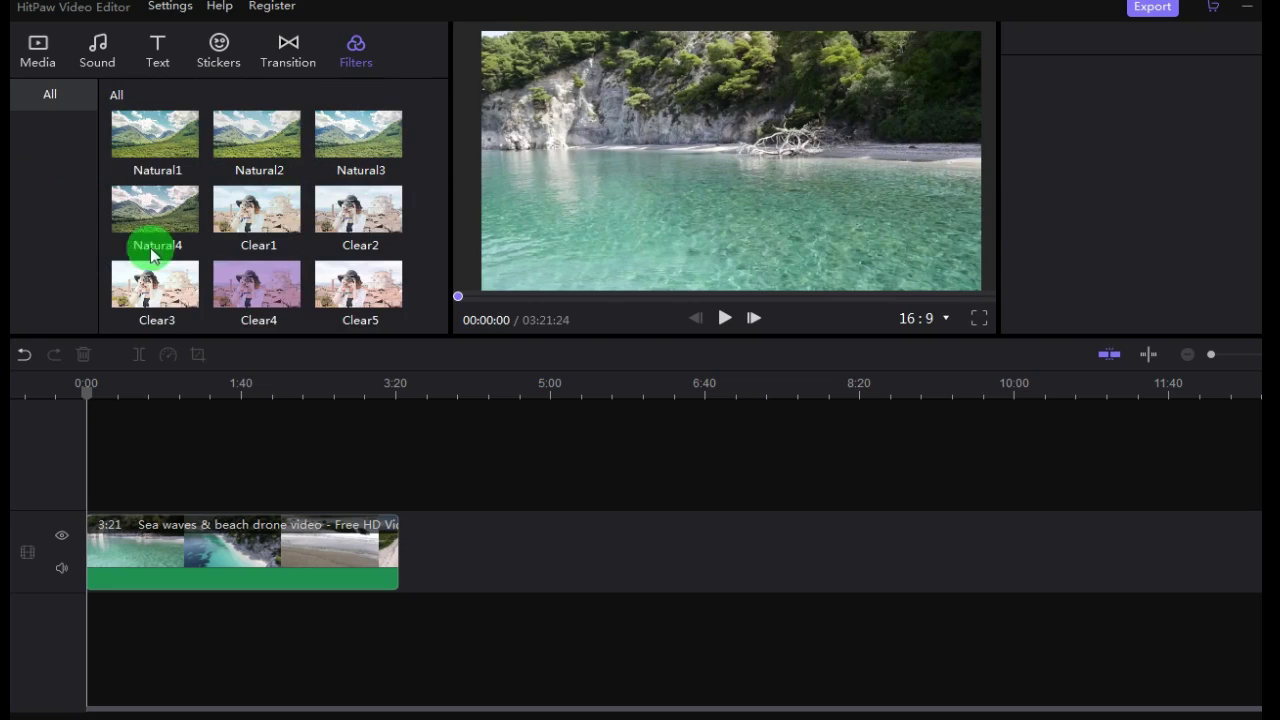
scroll(360, 237, down, 2)
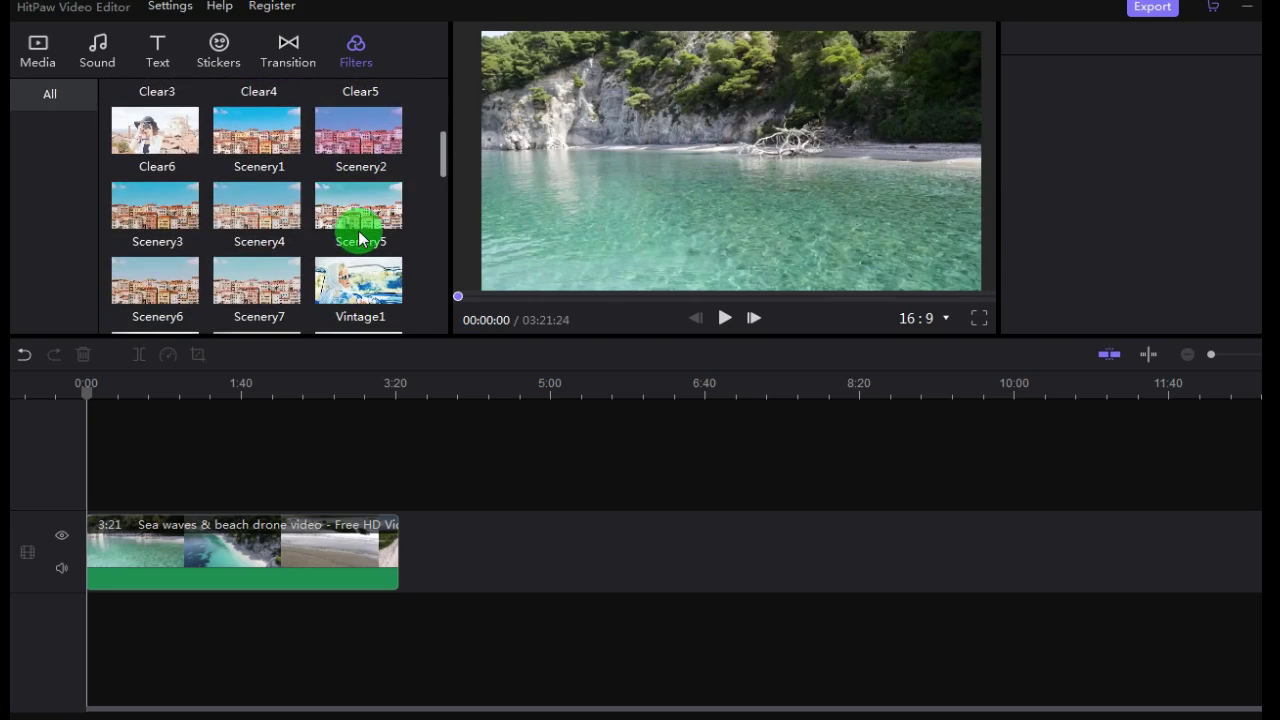
scroll(265, 228, down, 5)
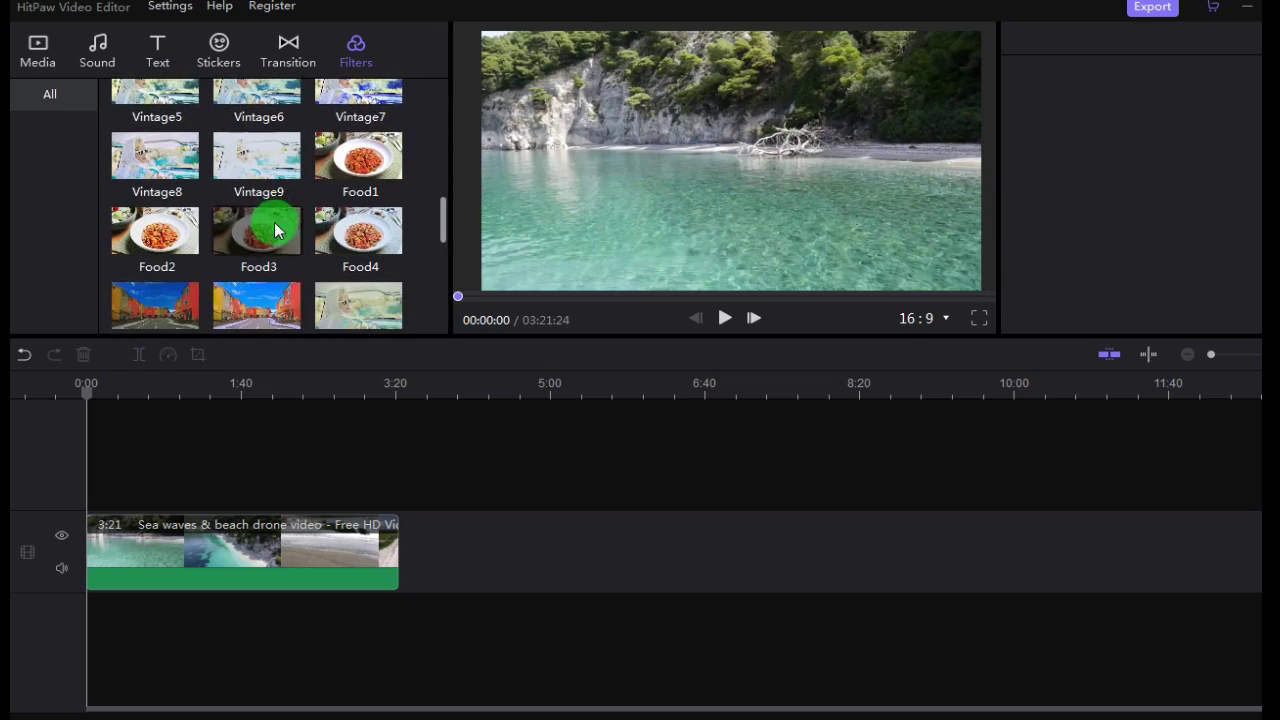
scroll(315, 220, down, 5)
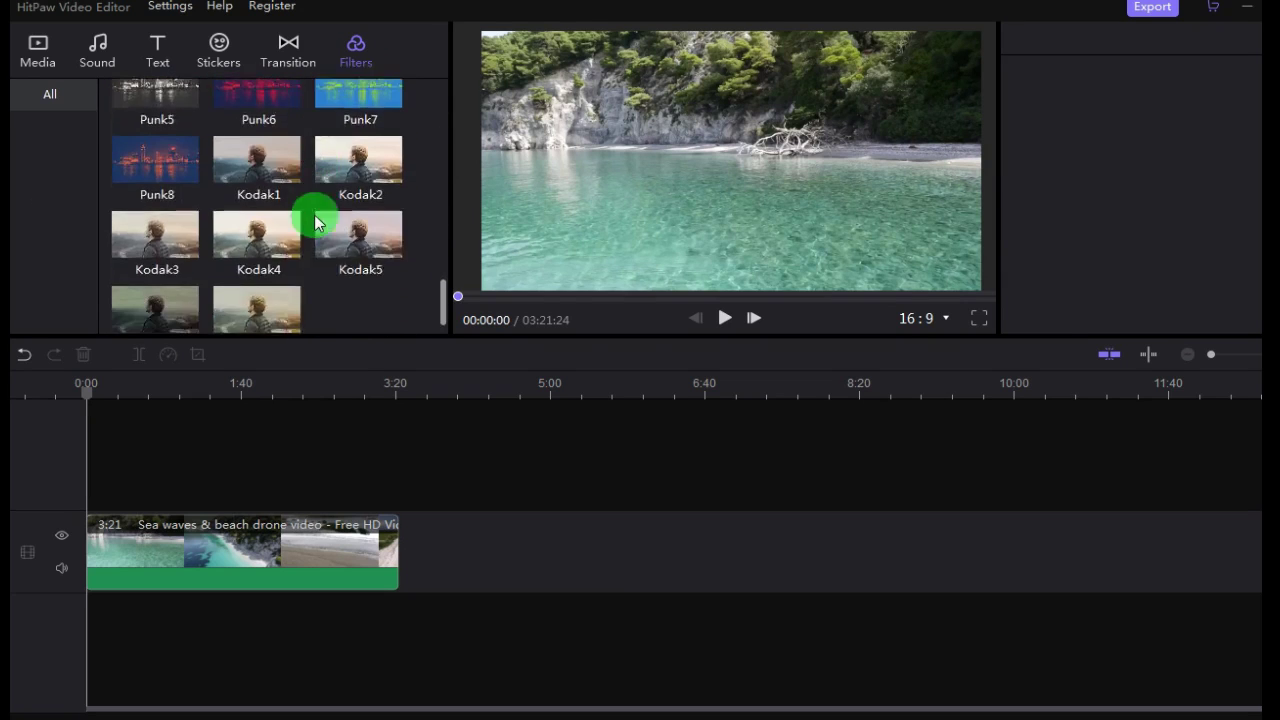
scroll(315, 220, up, 4)
scroll(300, 215, down, 2)
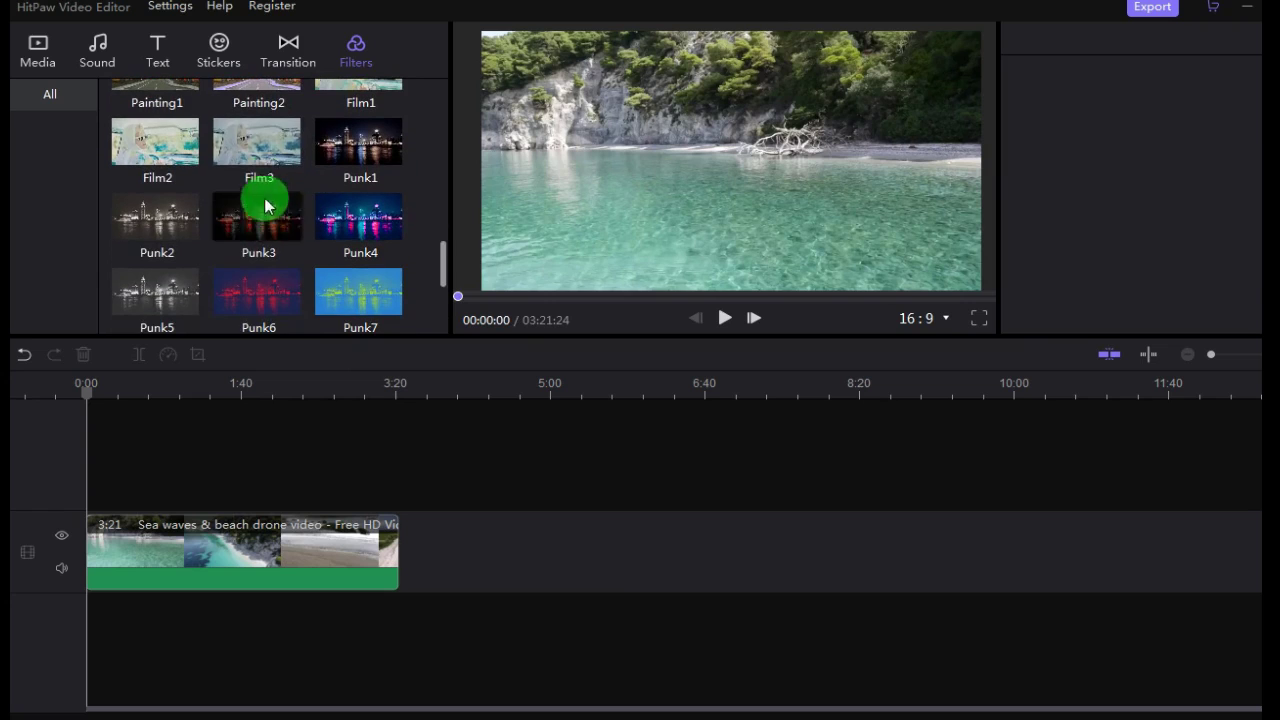
click(265, 240)
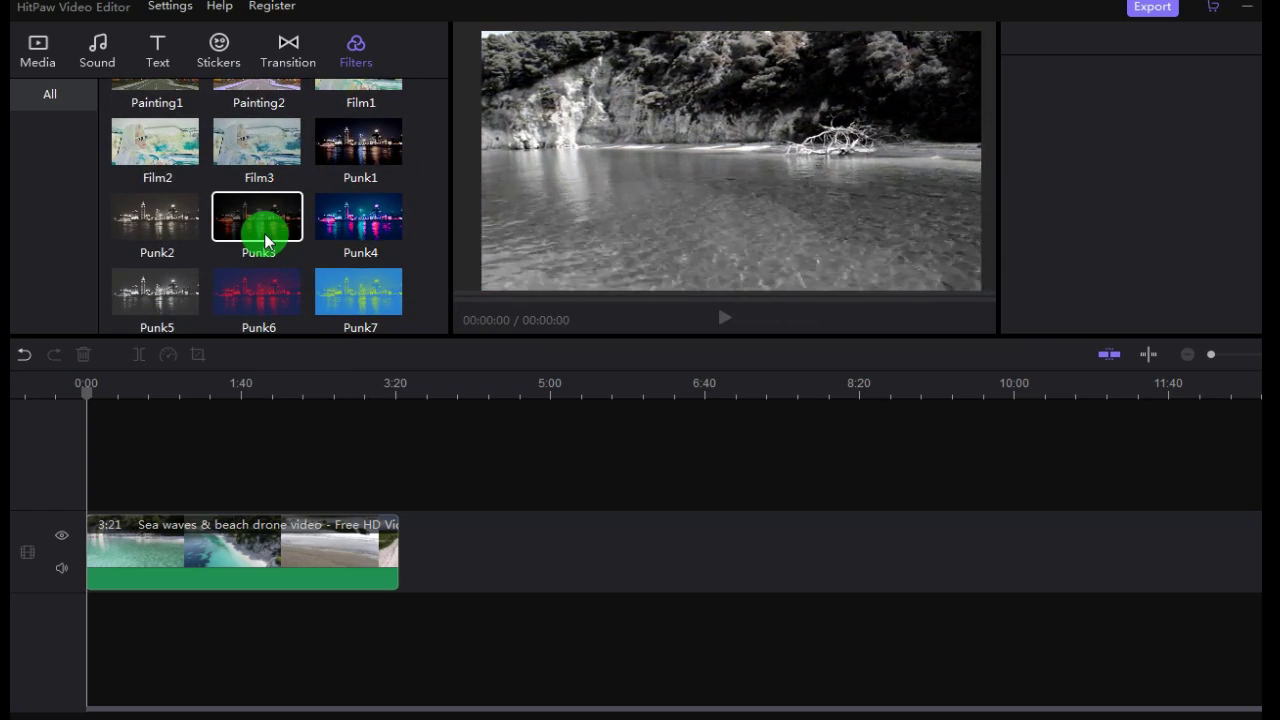
click(343, 218)
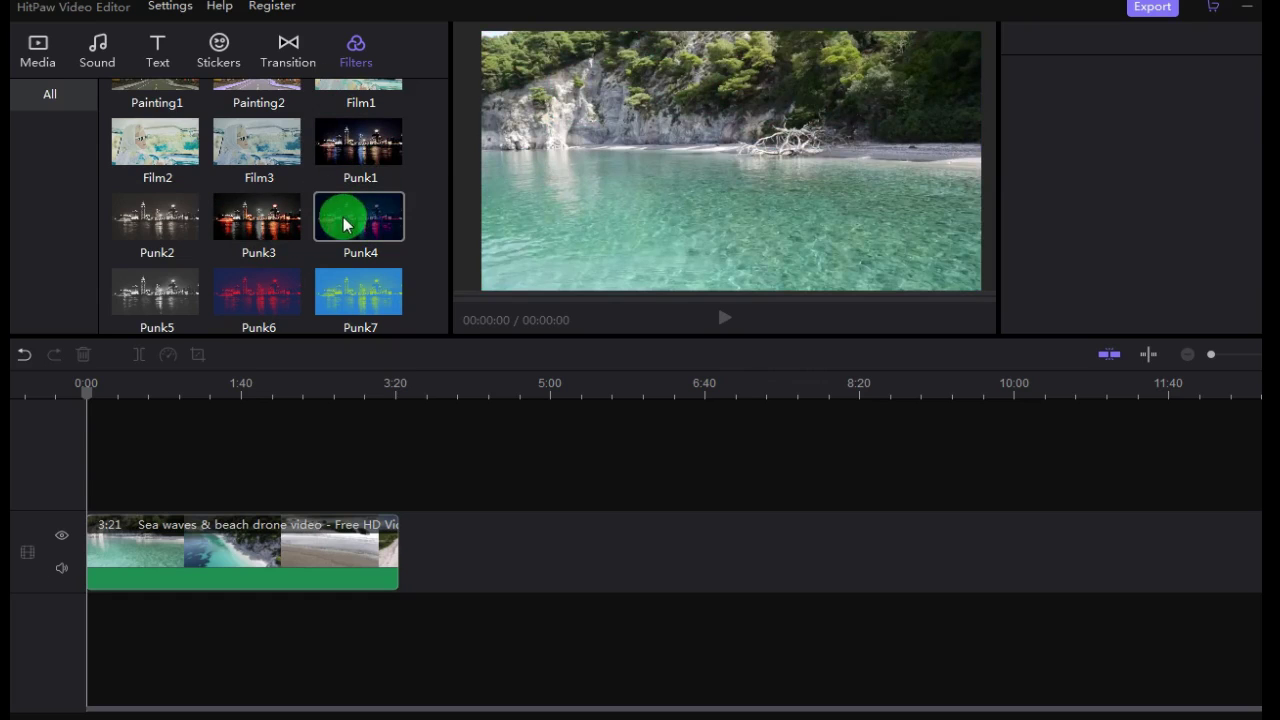
scroll(394, 207, down, 3)
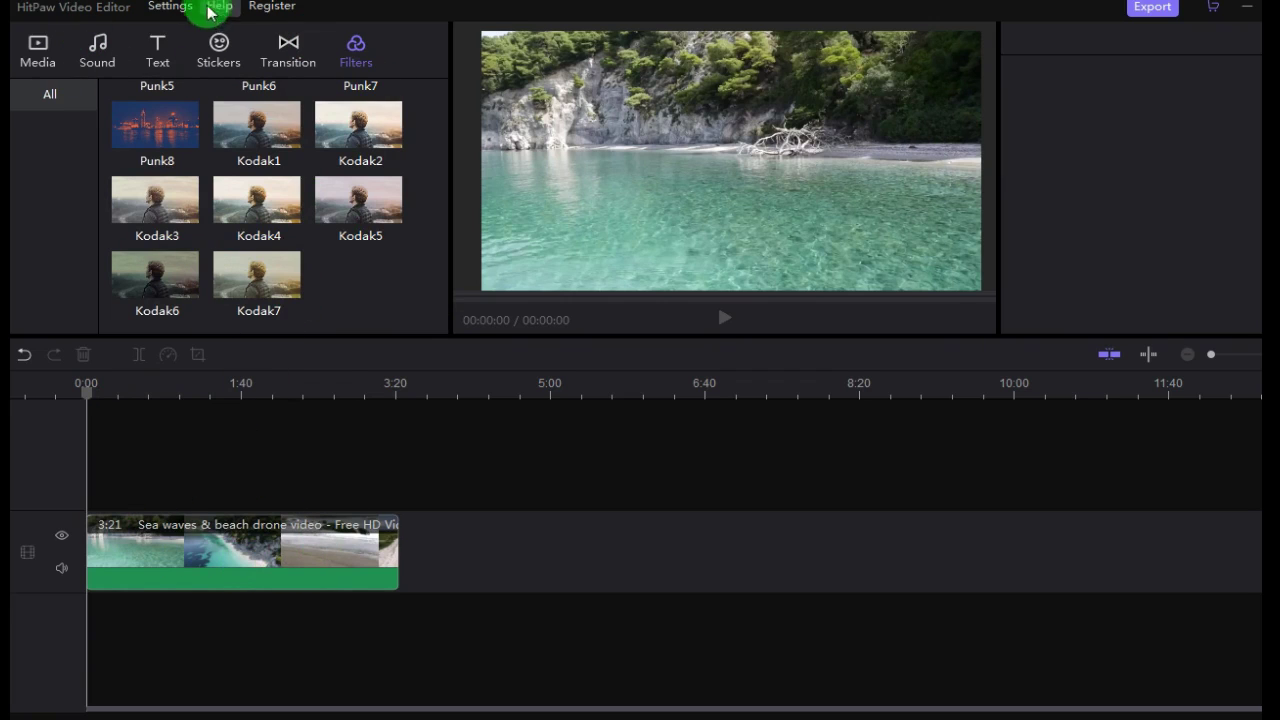
Step: Select the beach clip on the timeline and play its first five seconds or so, pausing at 00:05:01
click(272, 542)
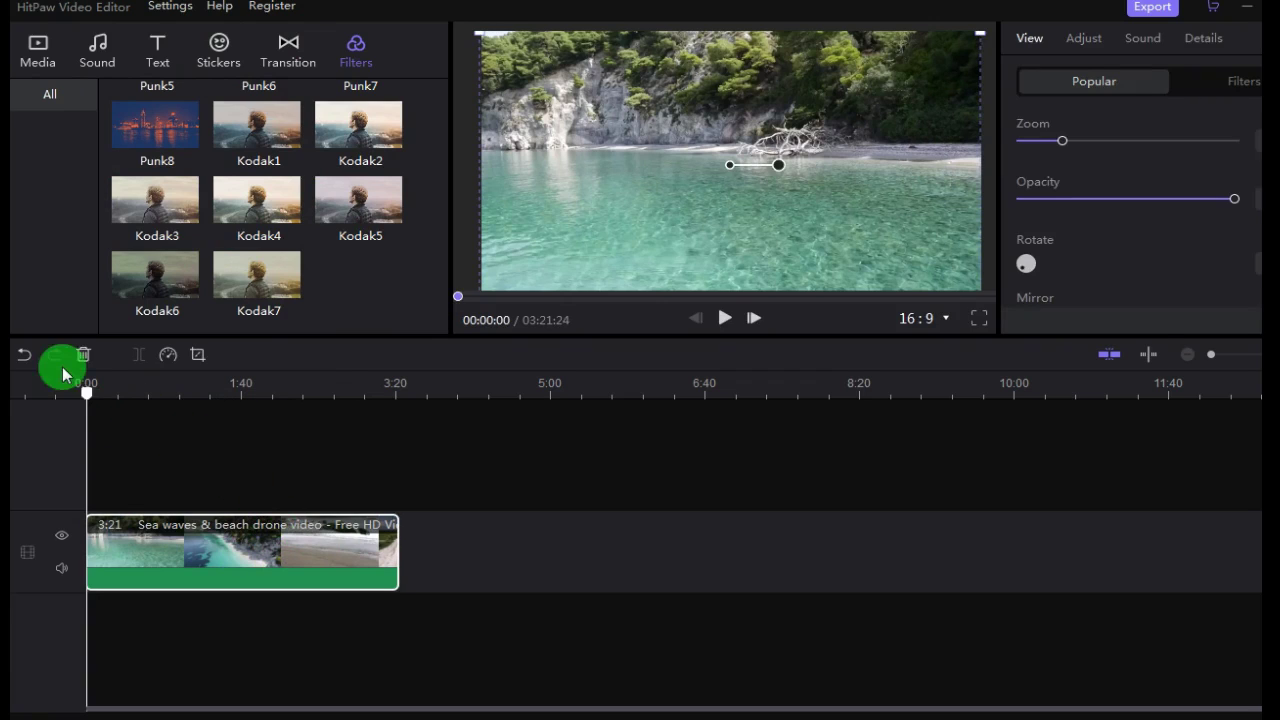
click(694, 319)
click(727, 319)
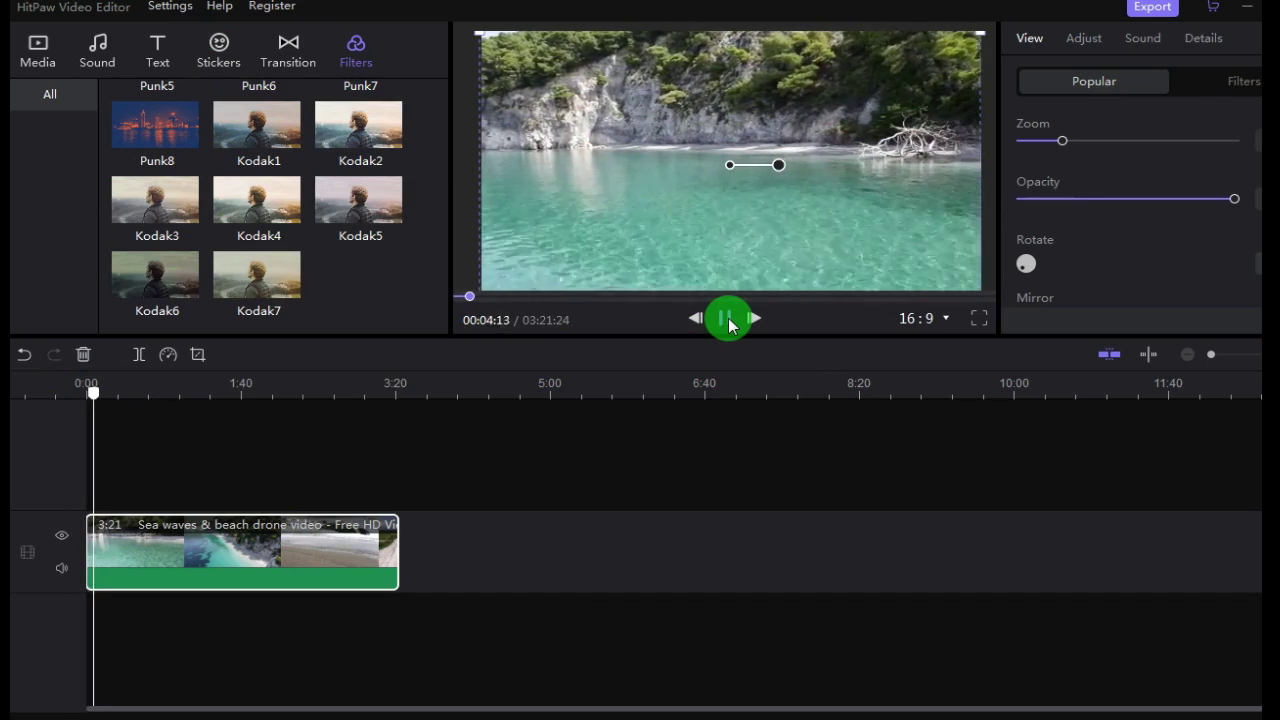
click(728, 320)
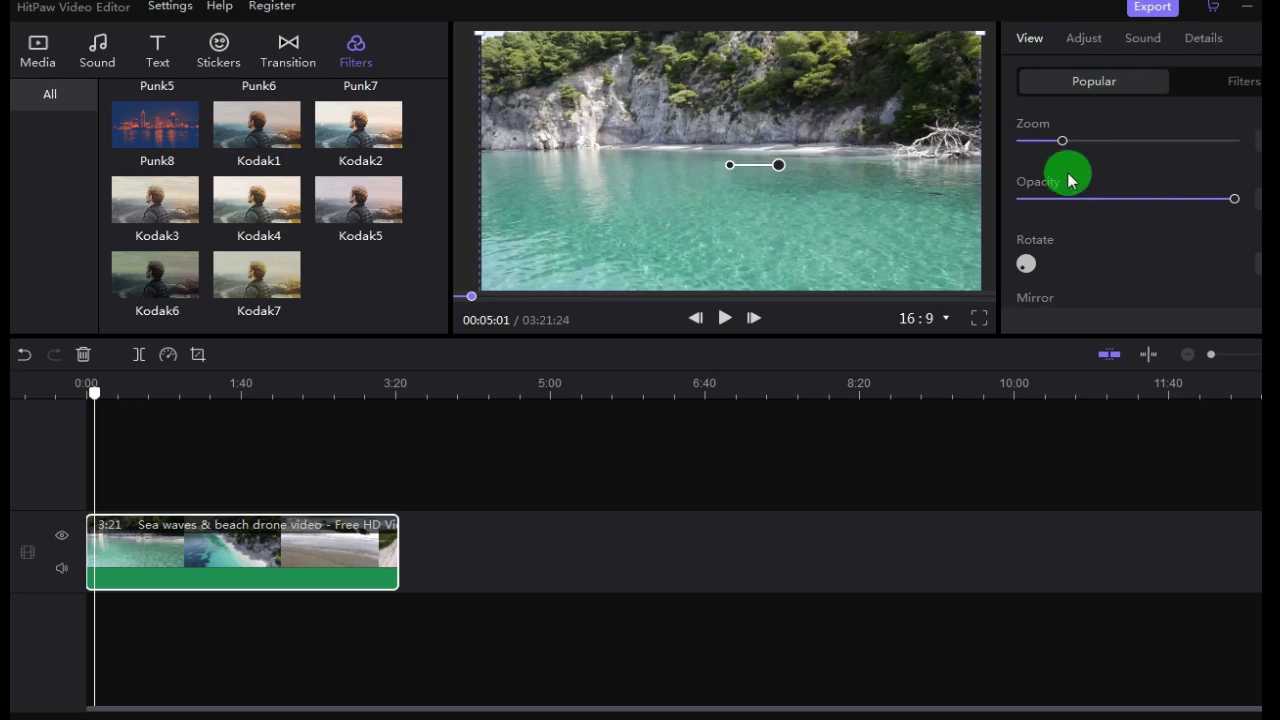
Step: Increase the selected beach clip's Zoom slightly
mouse_move(1063, 145)
mouse_down()
mouse_move(1085, 147)
mouse_move(1055, 142)
mouse_move(1071, 146)
mouse_up()
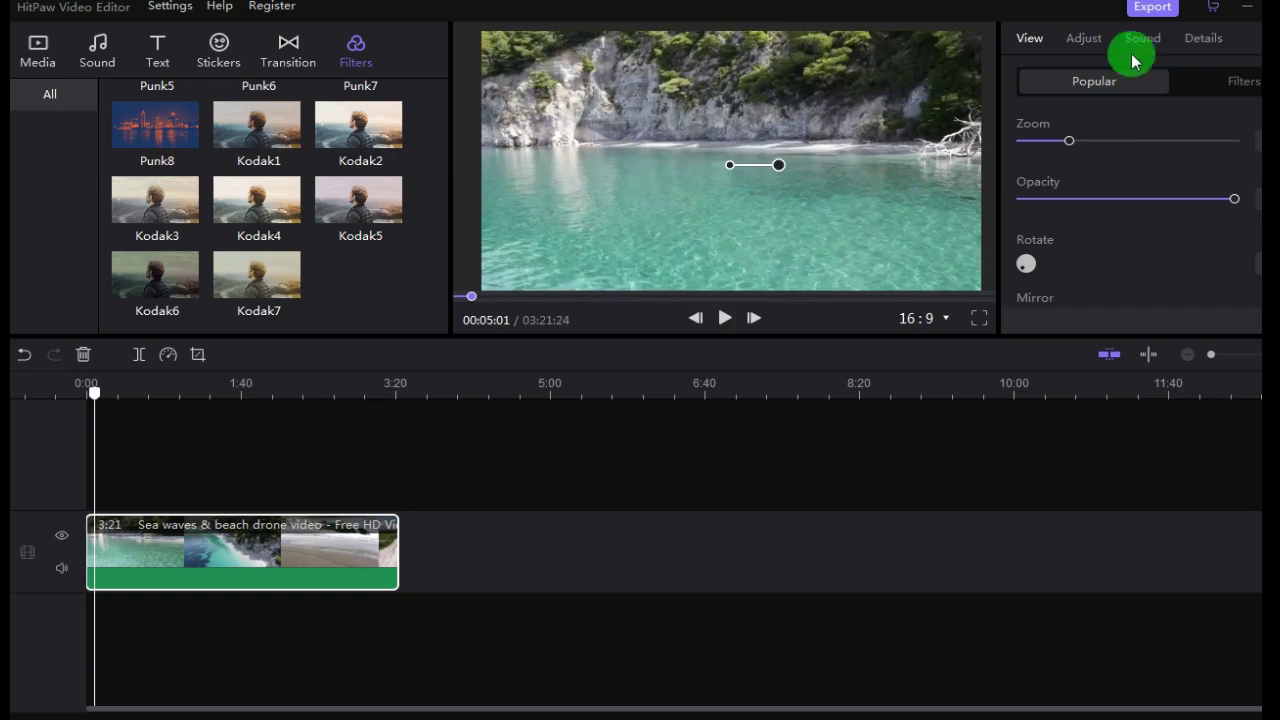
Step: Review the beach clip's colour adjustment options, sound volume and fade options, and its video, audio and file details
click(1084, 40)
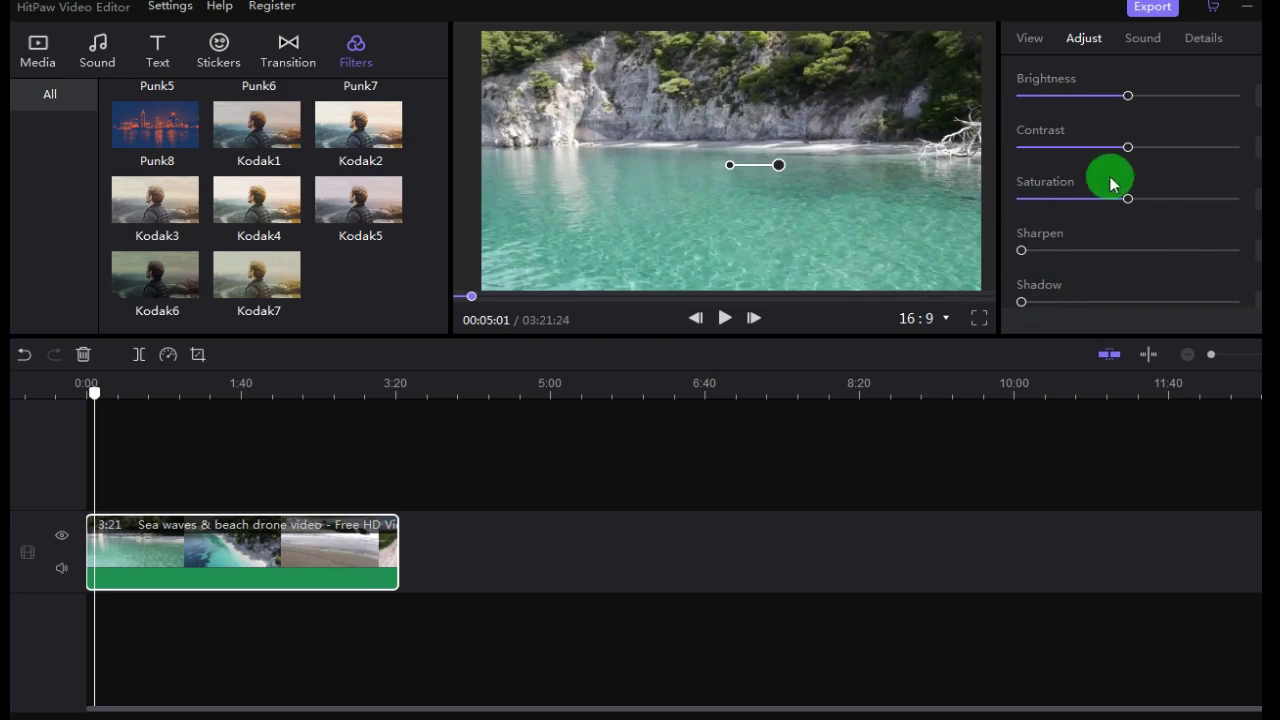
click(1143, 40)
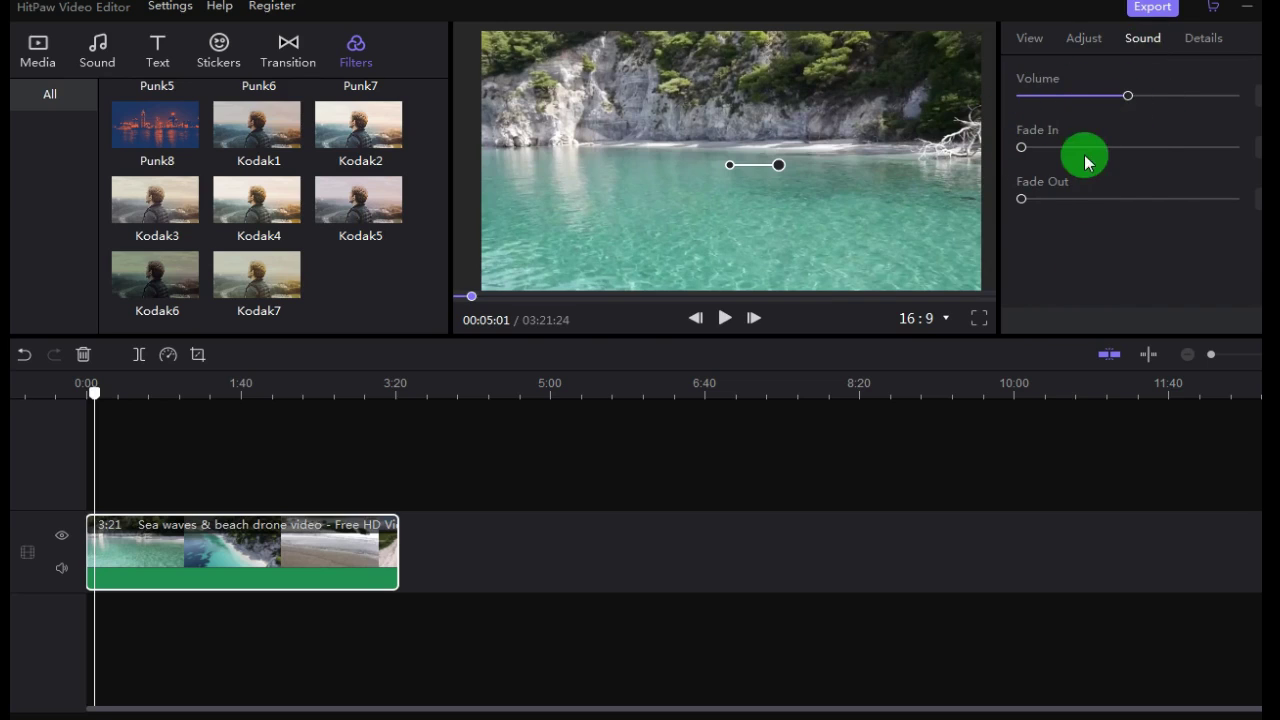
click(1210, 37)
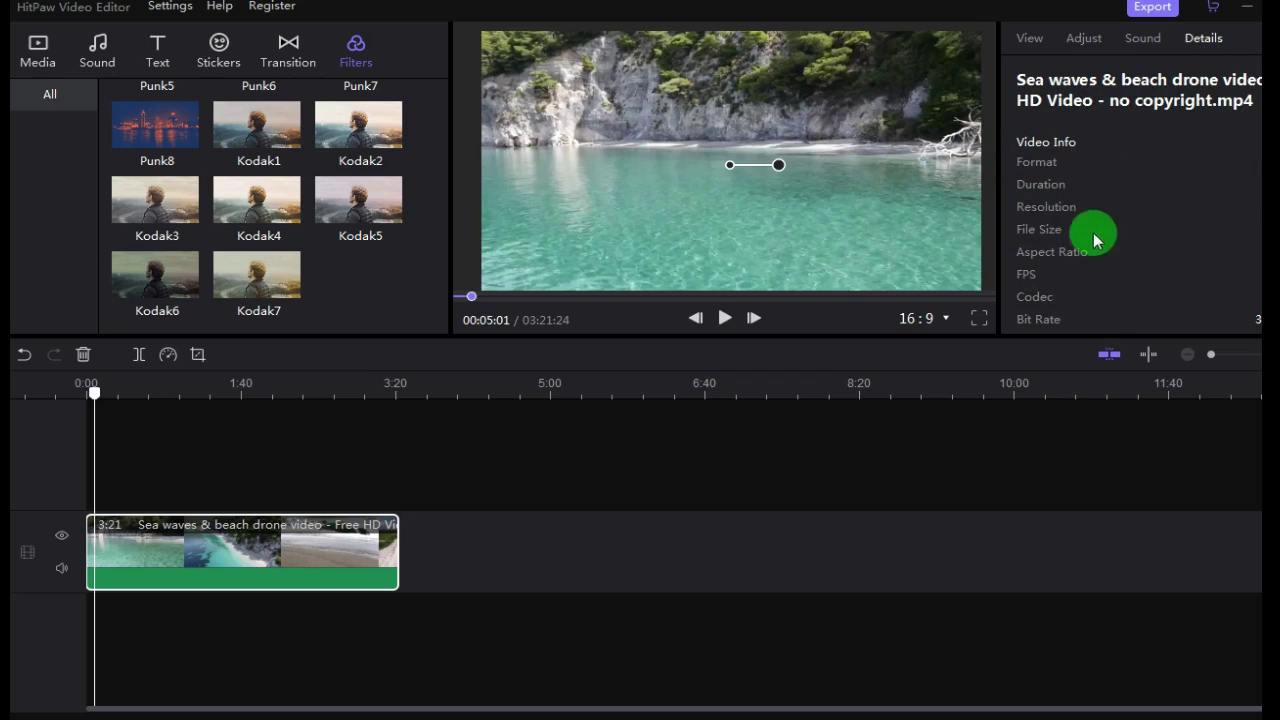
scroll(1167, 196, down, 1)
scroll(1167, 196, down, 2)
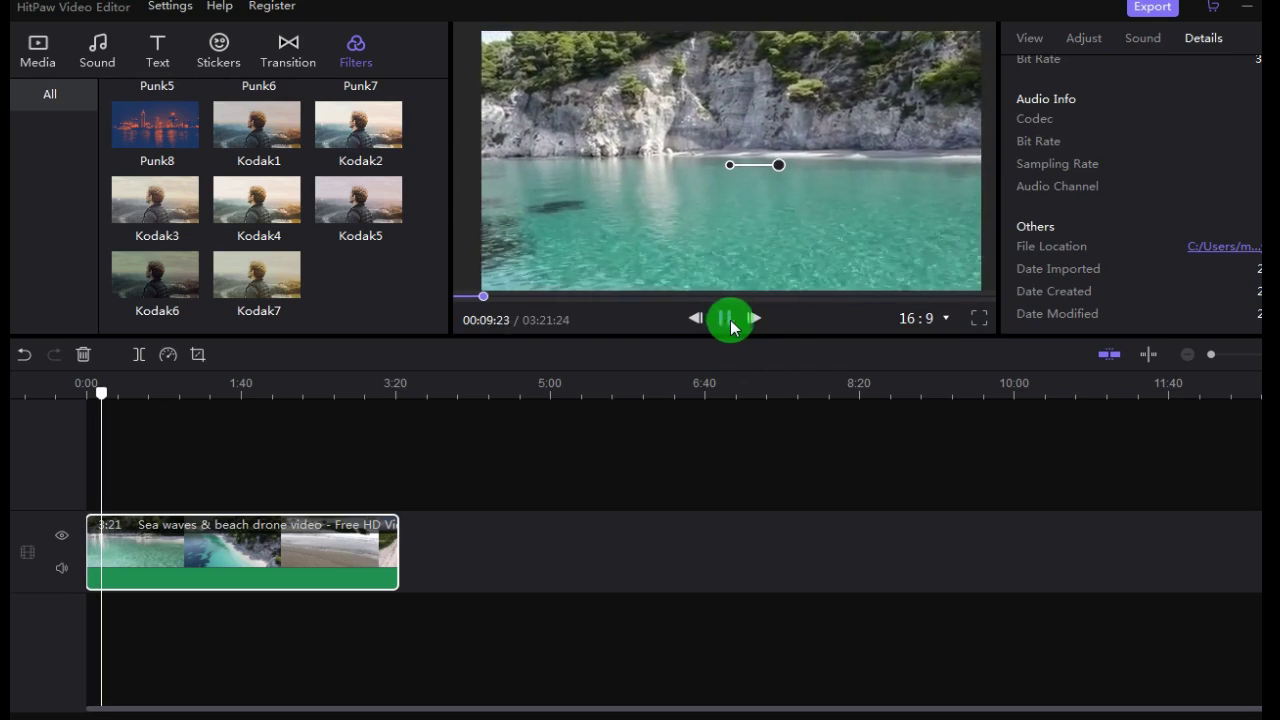
Step: Play the beach clip on to about 00:34:03 and increase its Zoom further
click(114, 385)
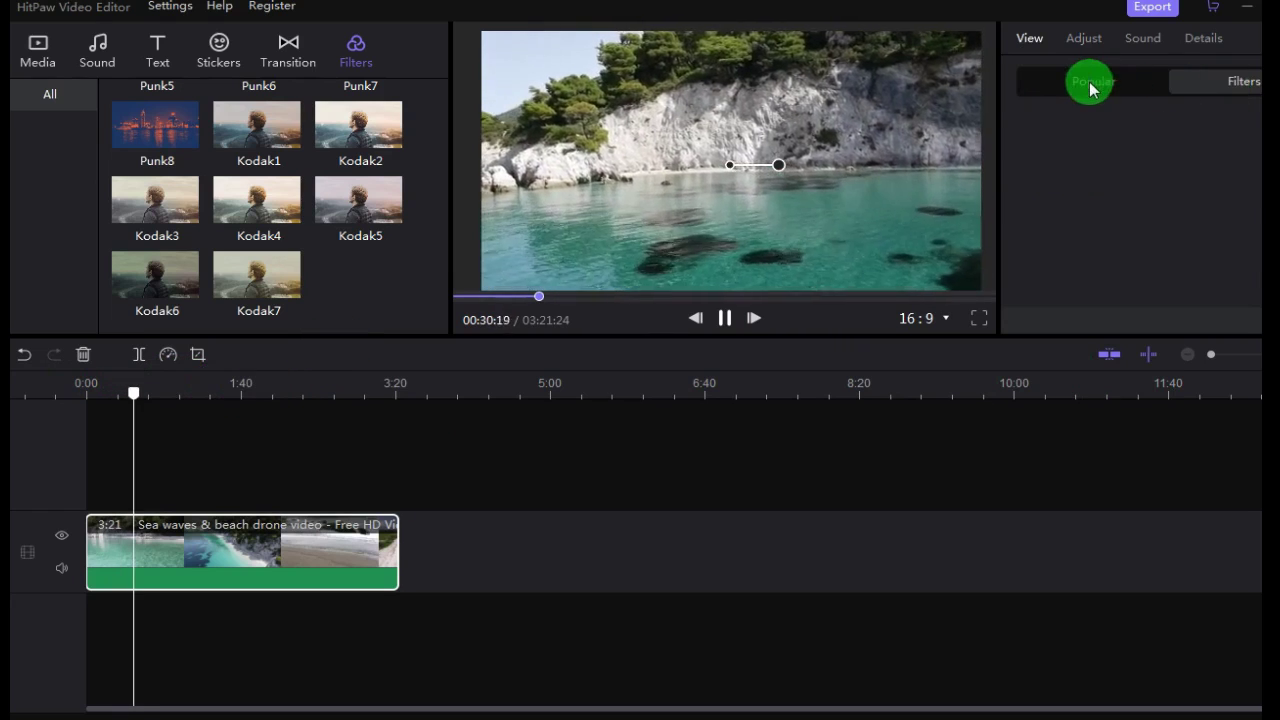
click(1090, 84)
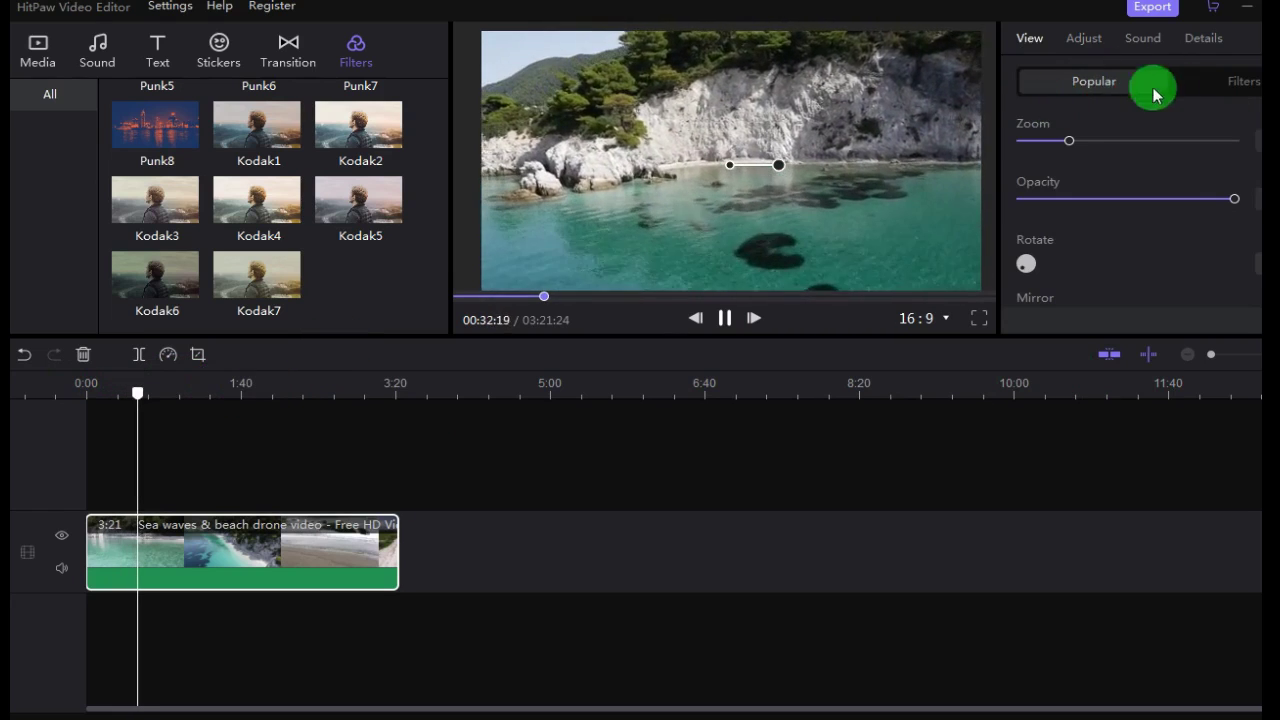
drag(1068, 142, 1132, 151)
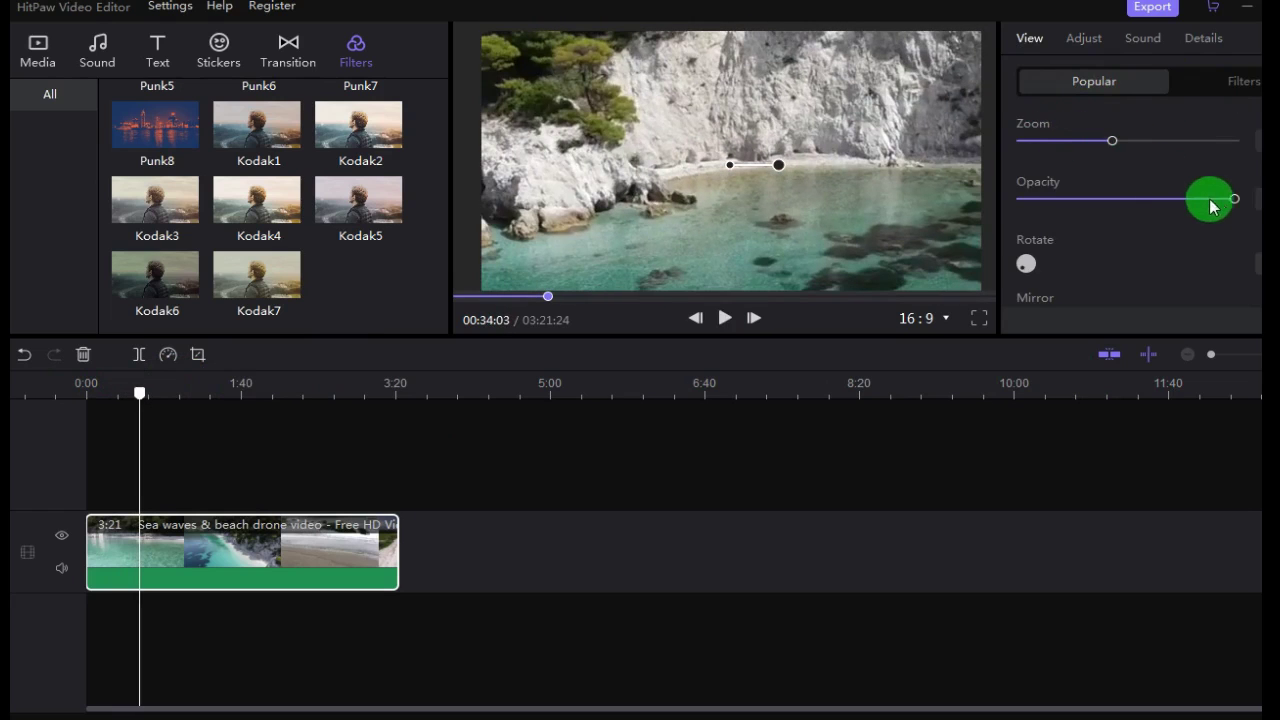
Step: Lower the beach clip's Opacity slightly and rotate the clip by a very small angle
drag(1235, 200, 1211, 191)
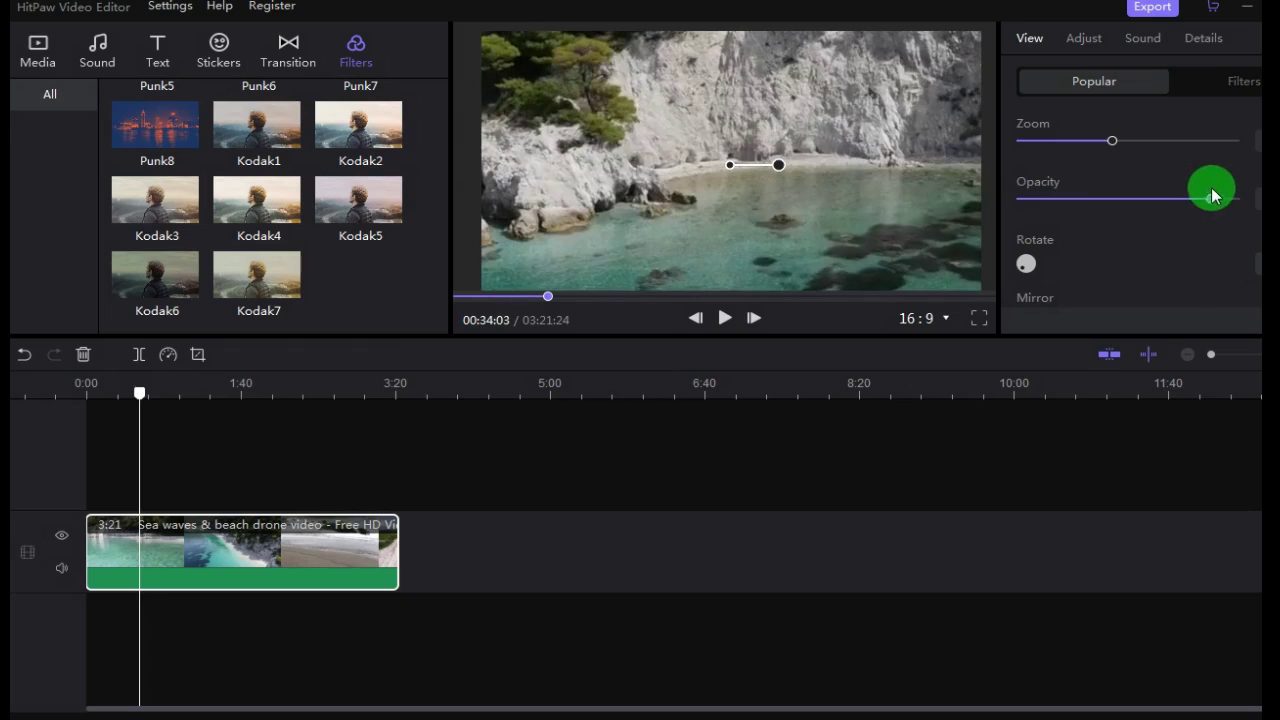
scroll(1172, 256, down, 3)
scroll(1172, 254, up, 3)
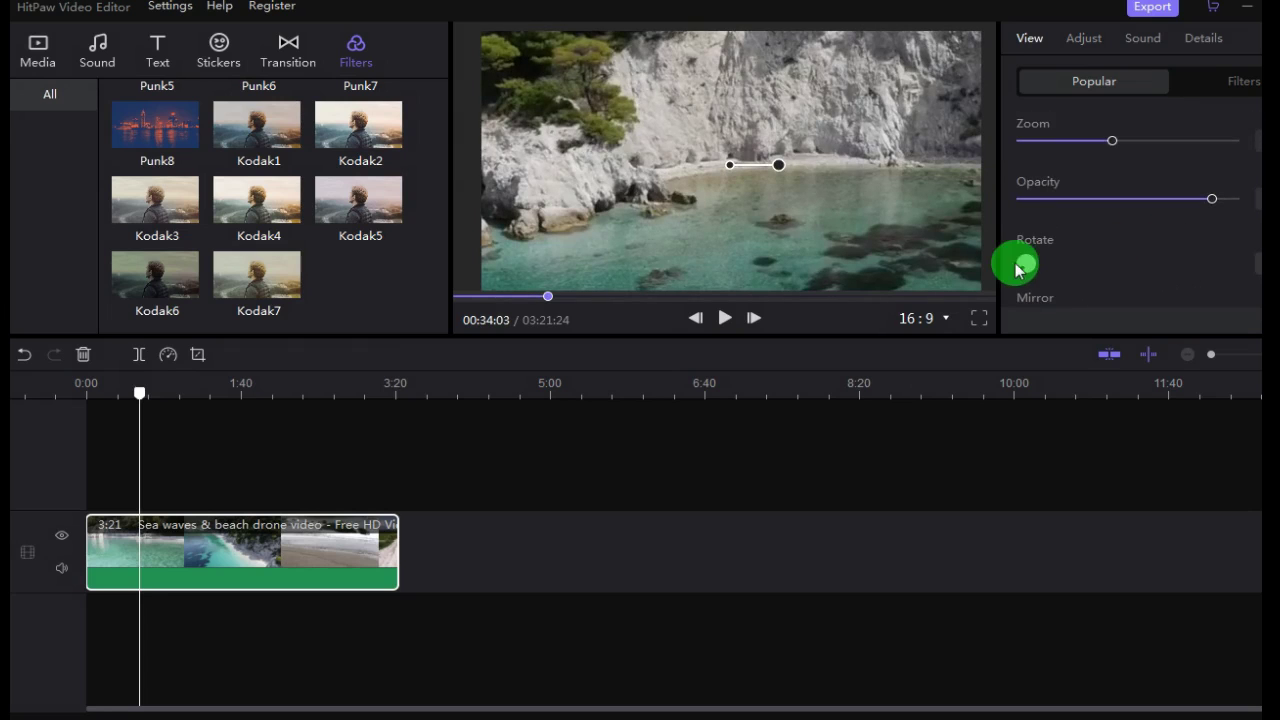
drag(1025, 268, 1030, 278)
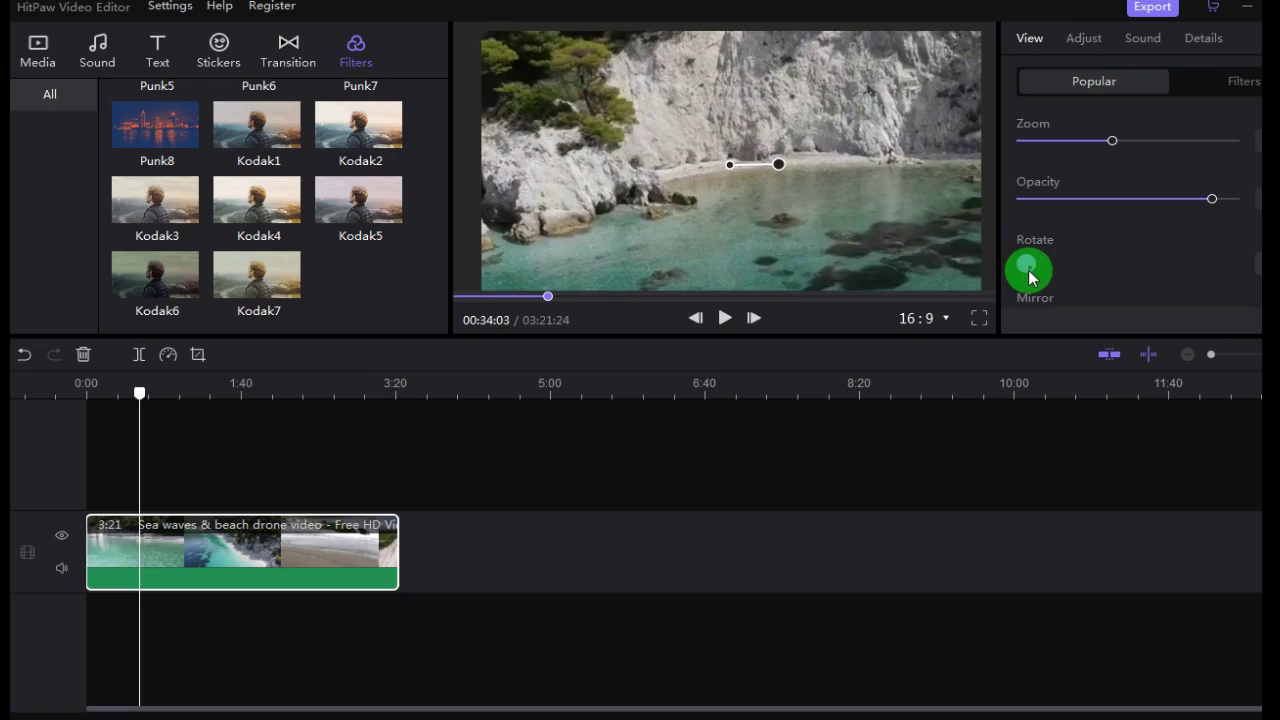
Step: Set the beach clip's horizontal position to X -12
scroll(1100, 263, down, 3)
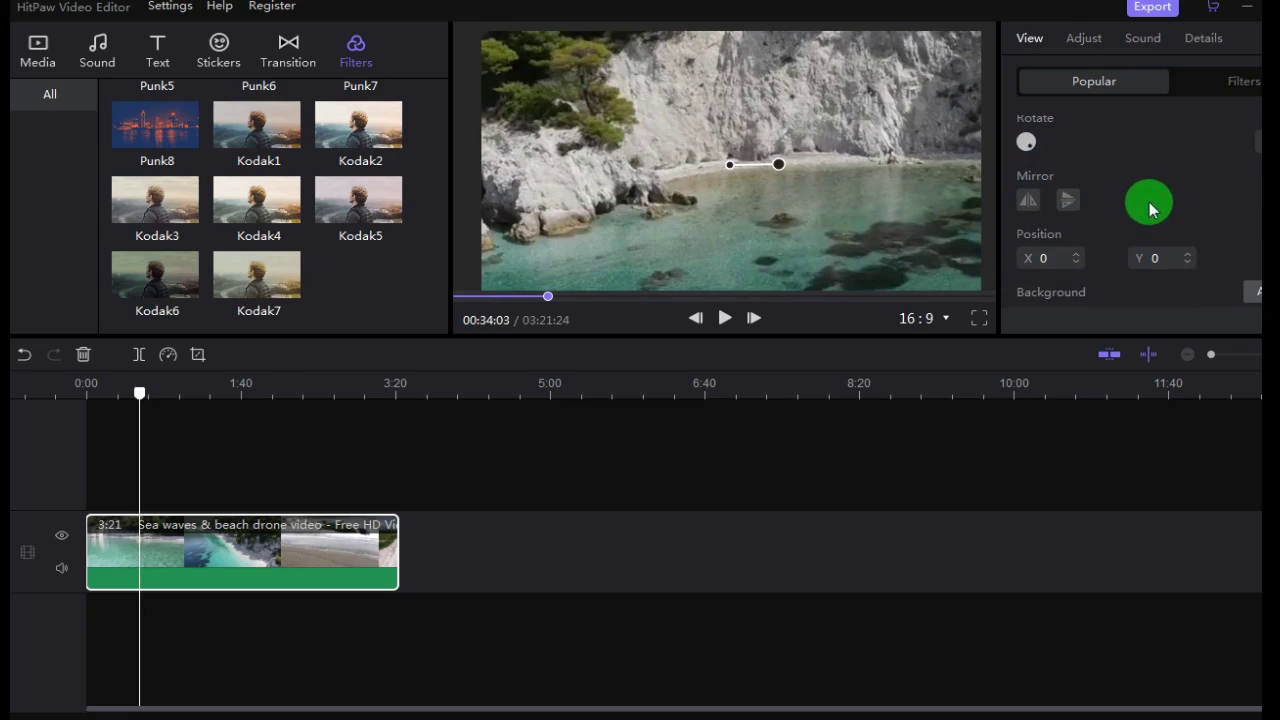
scroll(1102, 205, down, 1)
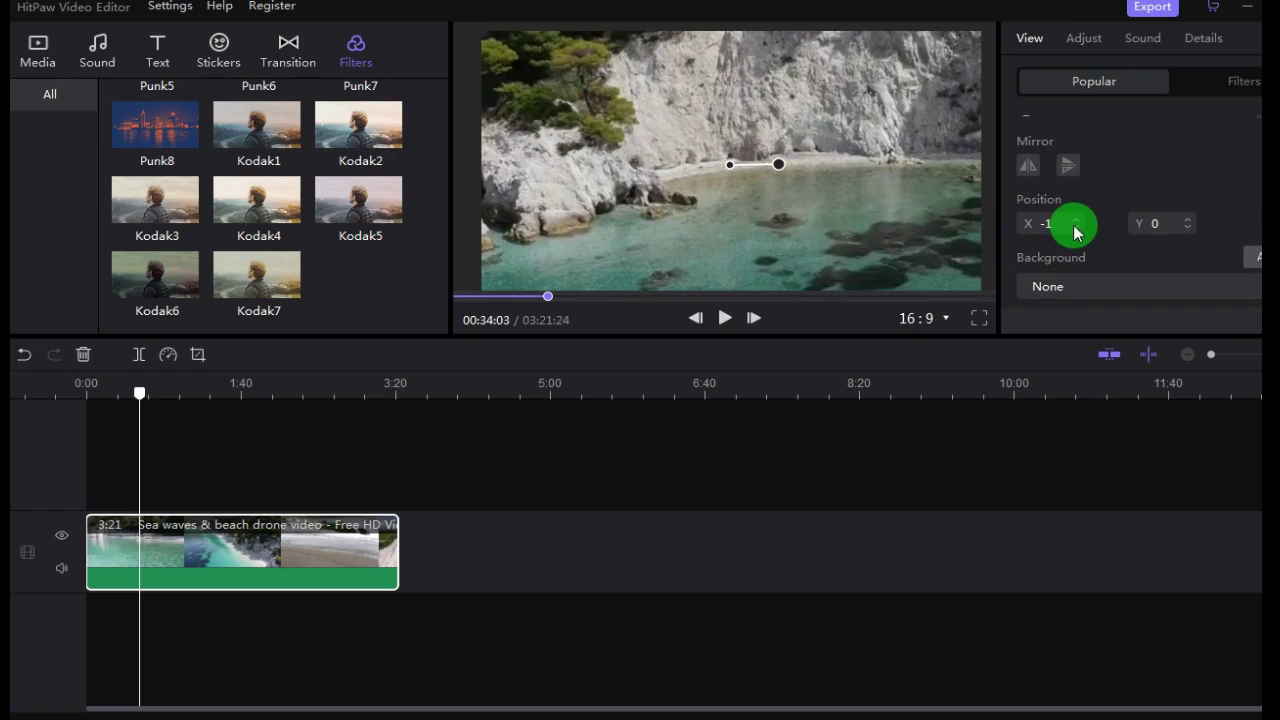
click(1079, 228)
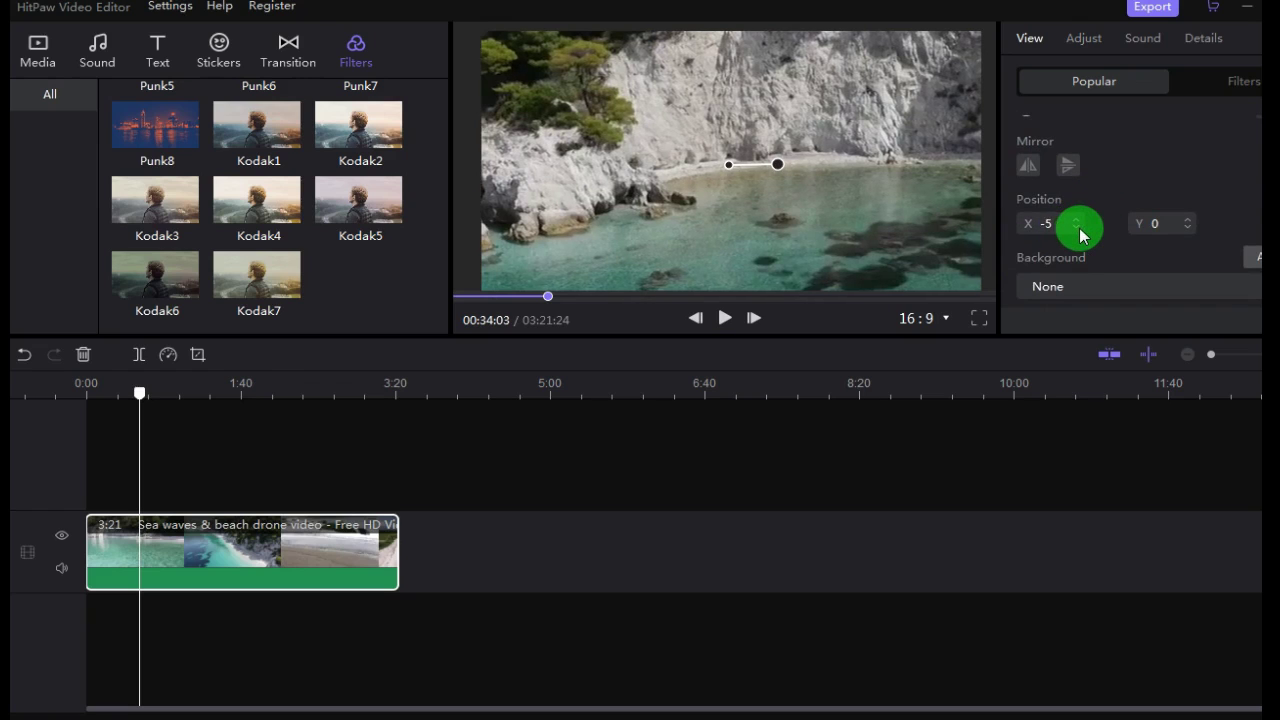
click(1134, 226)
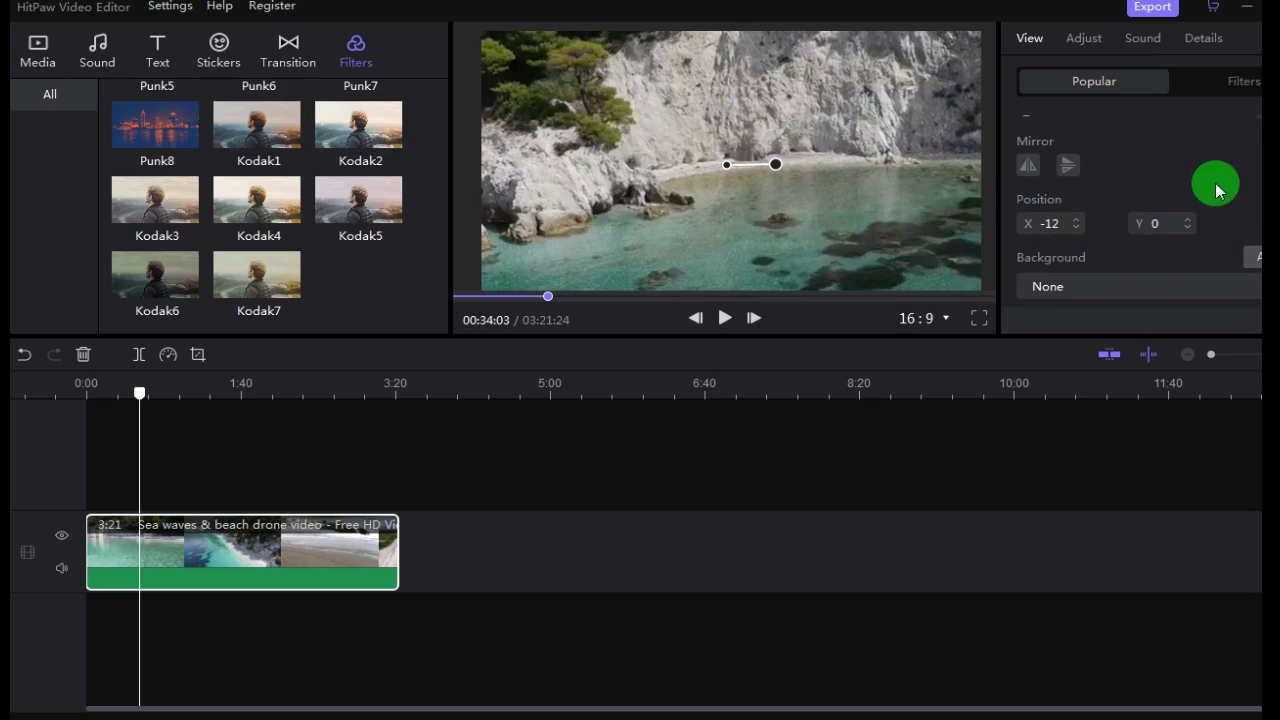
scroll(1211, 189, up, 2)
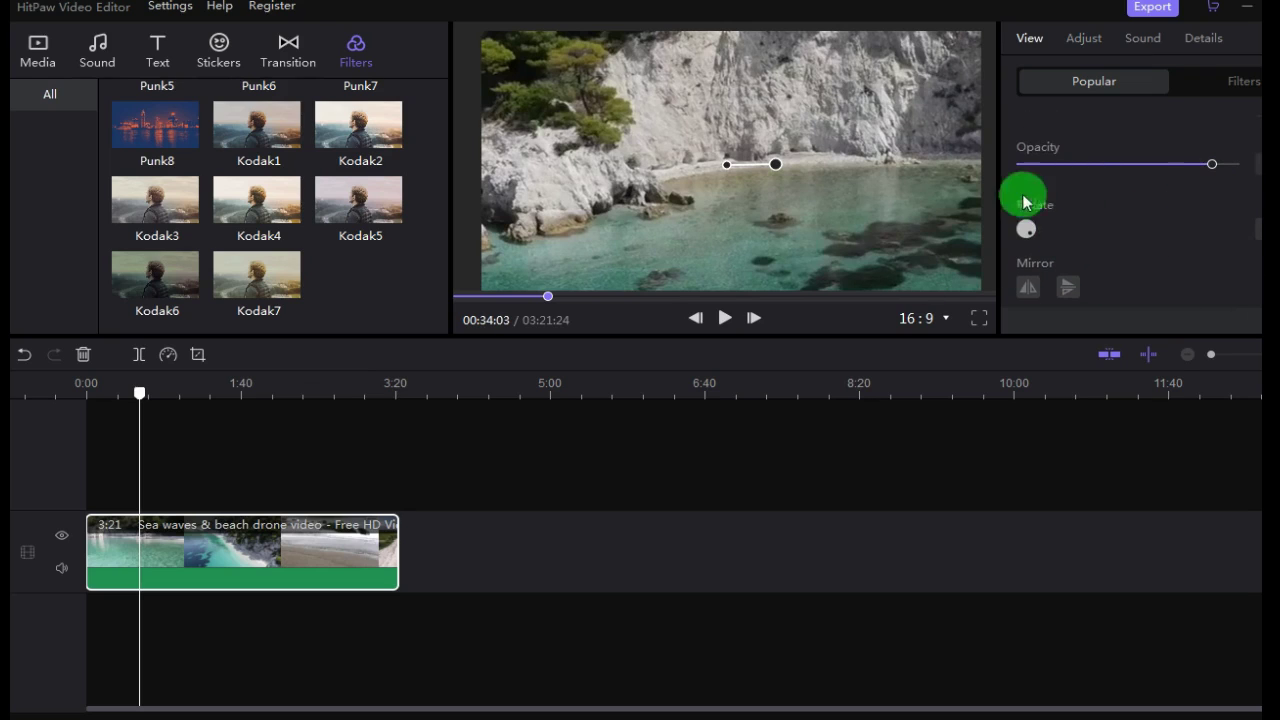
scroll(1112, 189, up, 1)
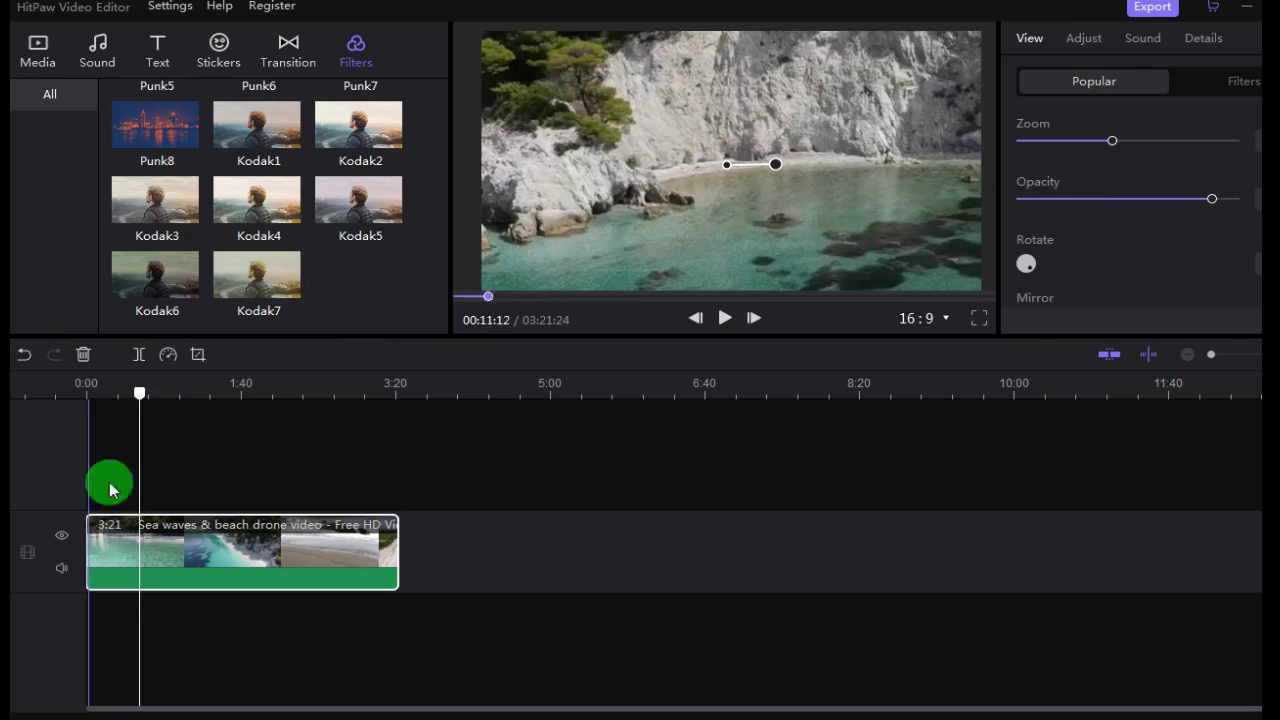
Step: Try cropping the beach clip to a smaller central area that includes the driftwood, using a custom aspect ratio
drag(139, 399, 186, 411)
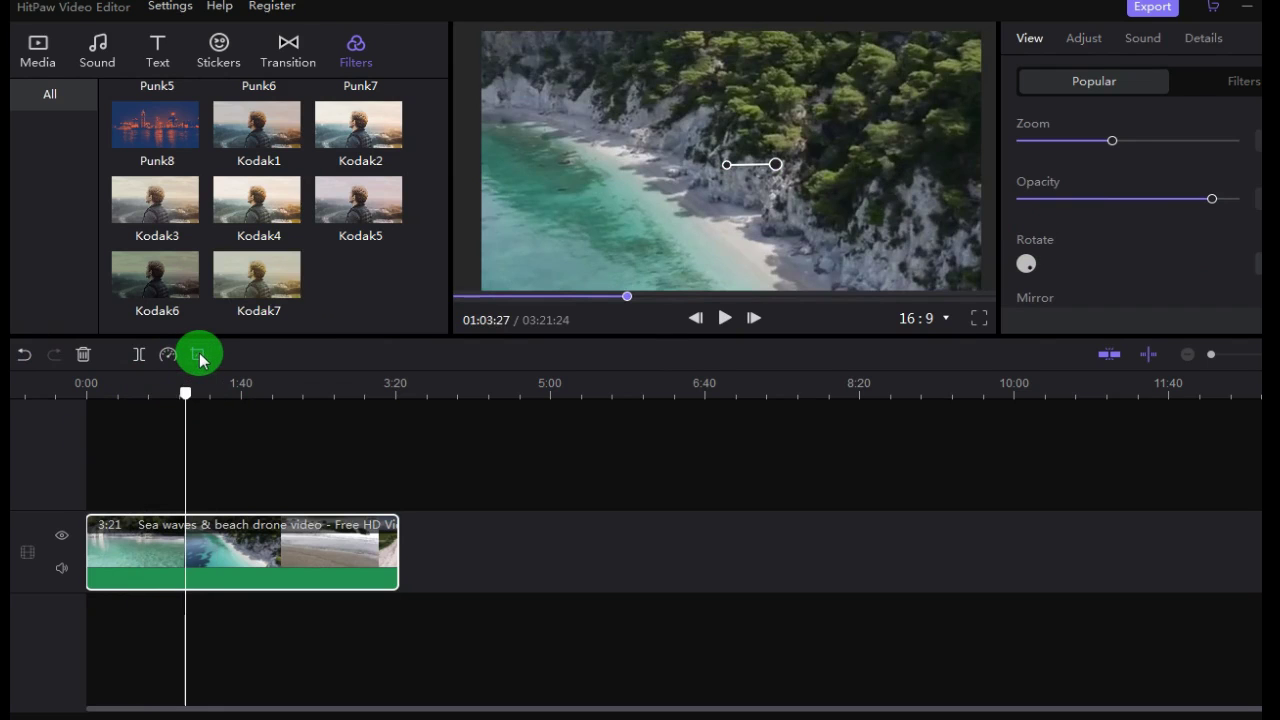
click(198, 355)
drag(416, 42, 307, 374)
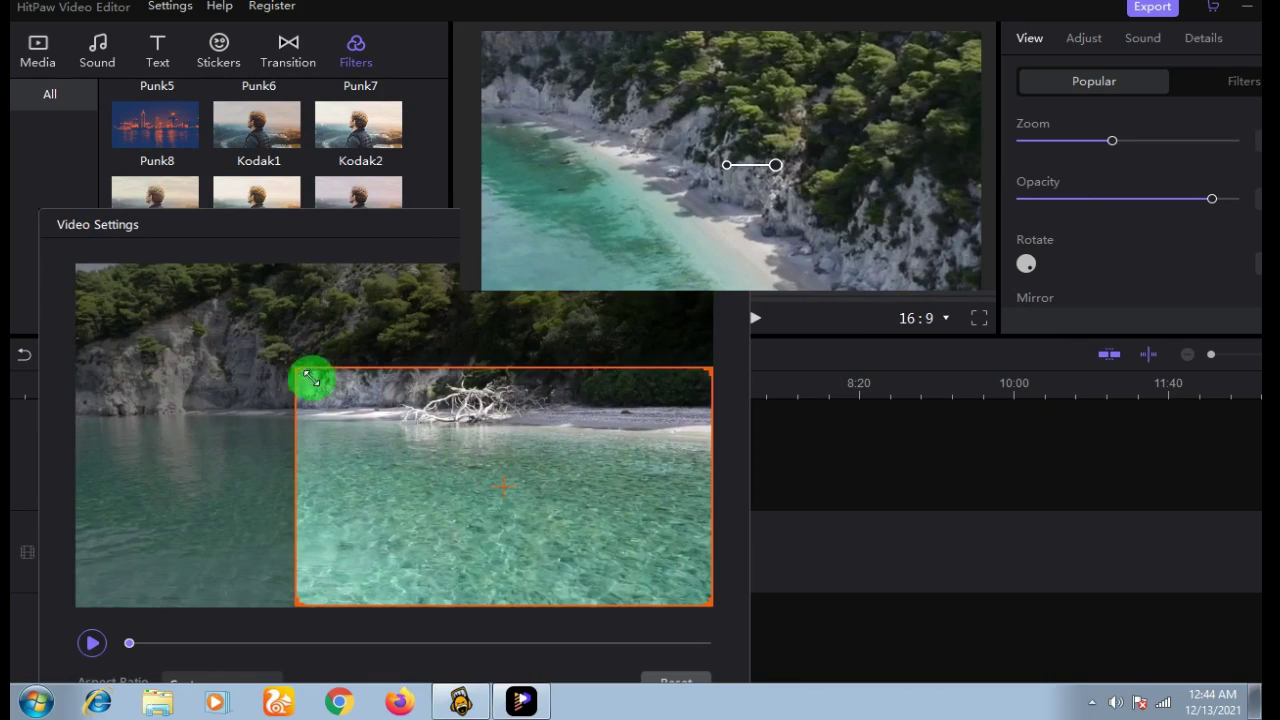
drag(310, 378, 449, 423)
drag(676, 559, 421, 460)
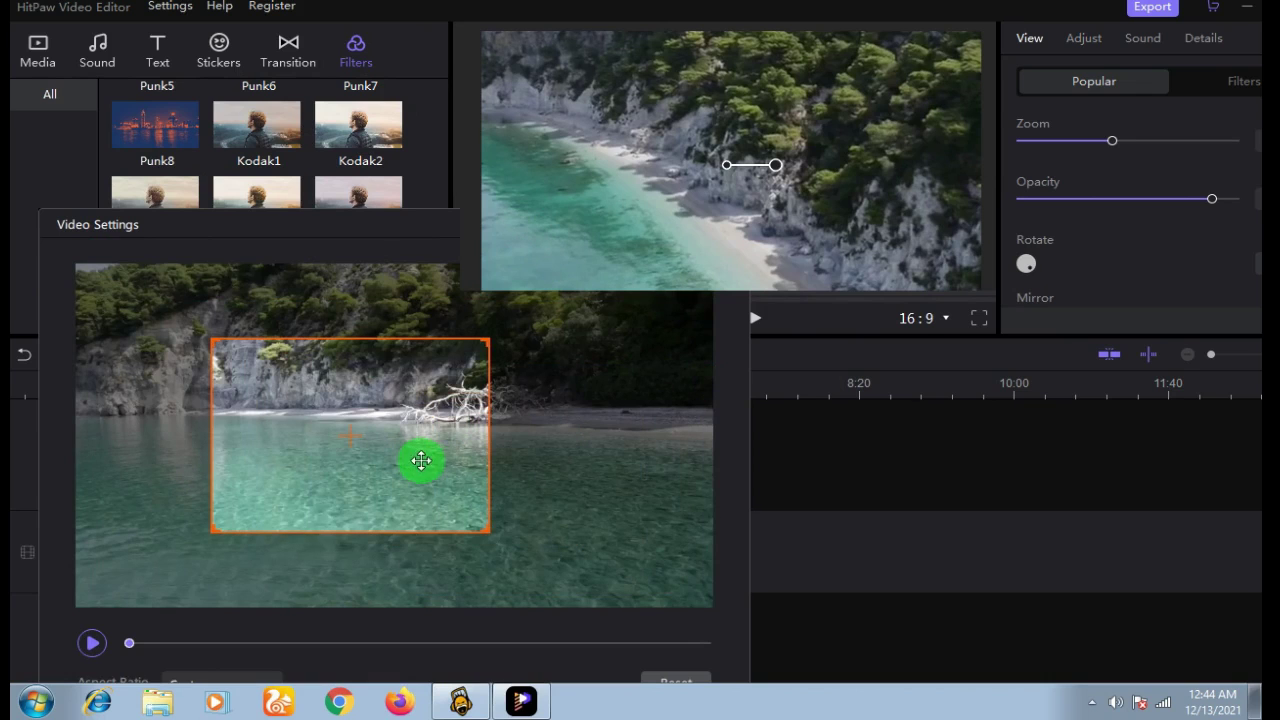
drag(357, 246, 313, 110)
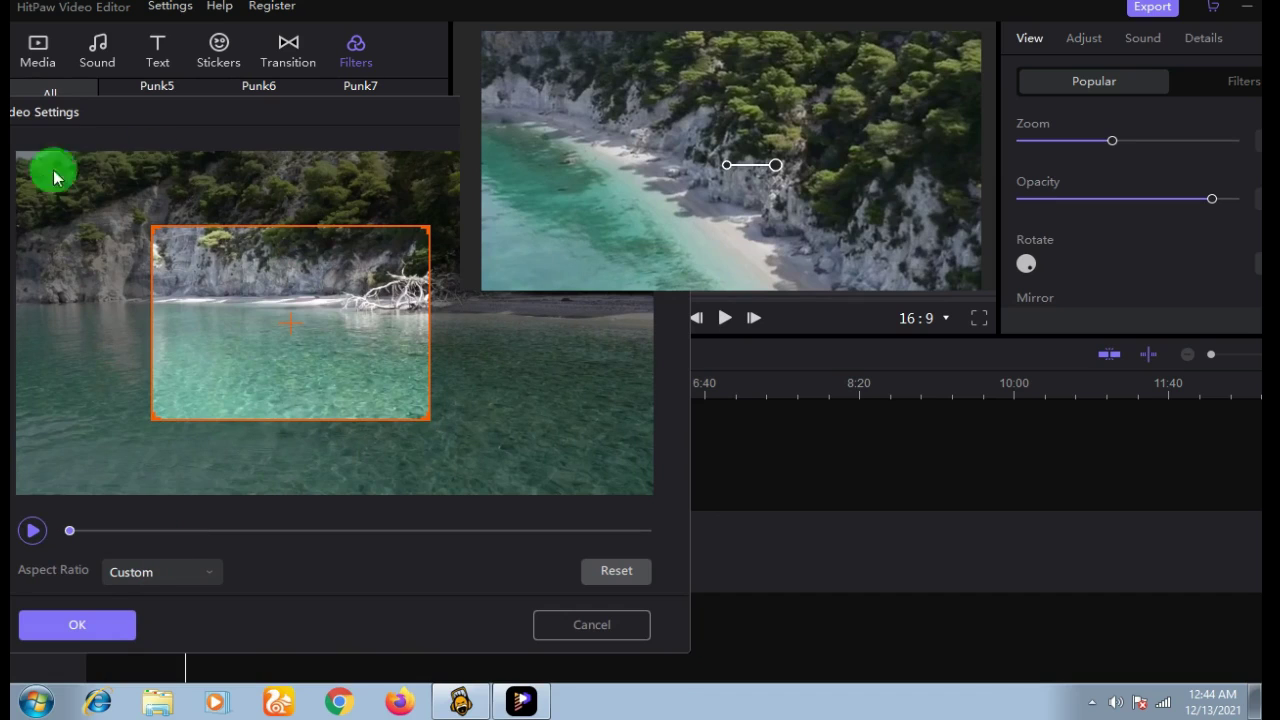
click(591, 625)
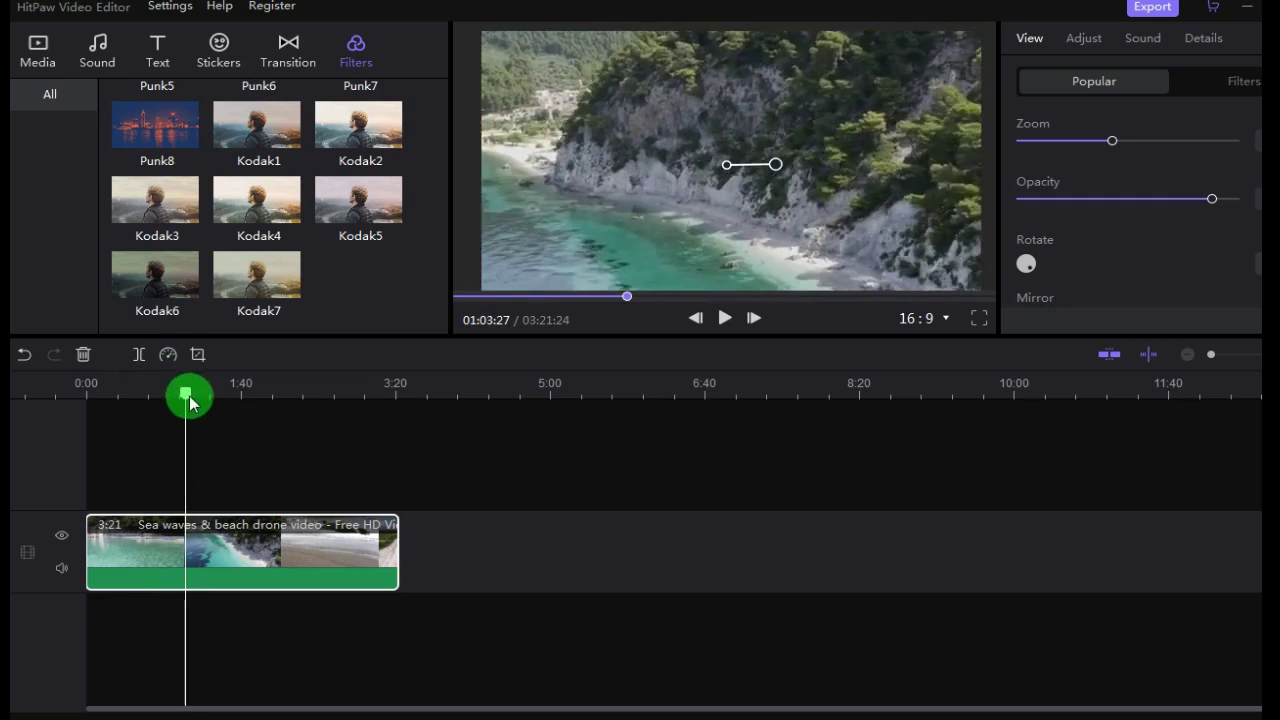
Step: Move the playhead to 02:12:26, select the second beach clip and review its speed and duration settings
drag(186, 400, 151, 400)
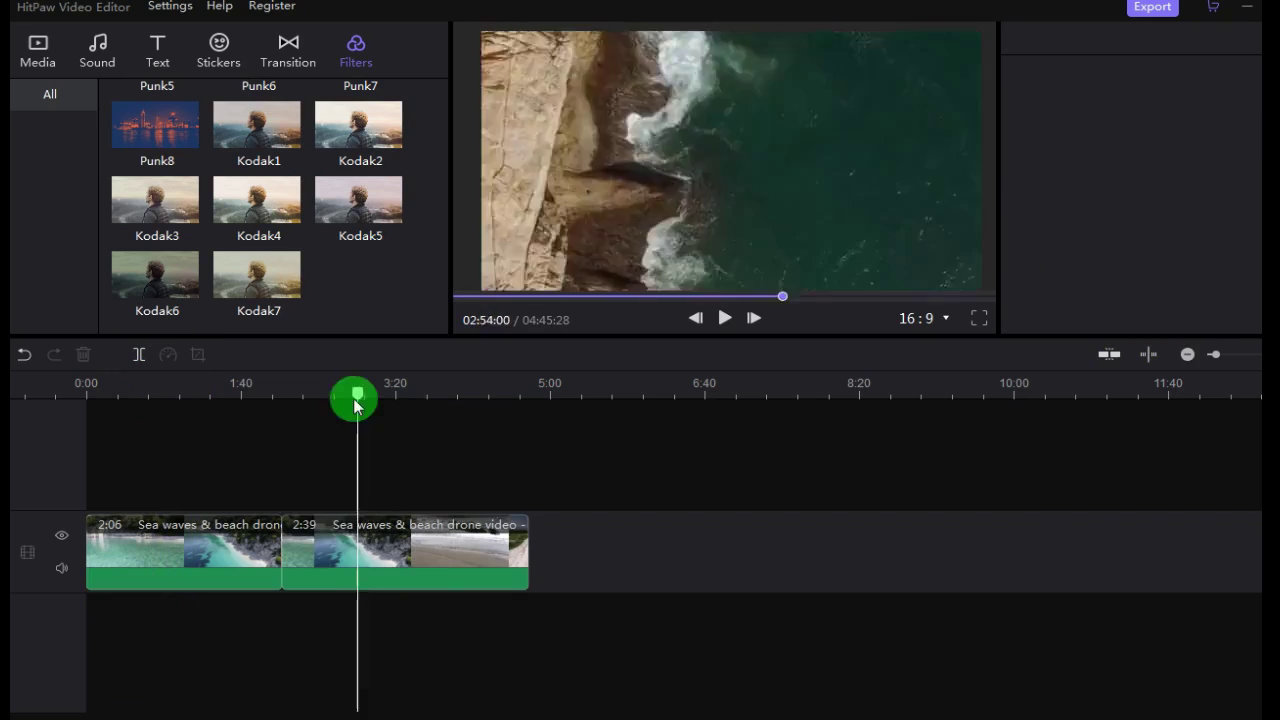
drag(357, 403, 294, 396)
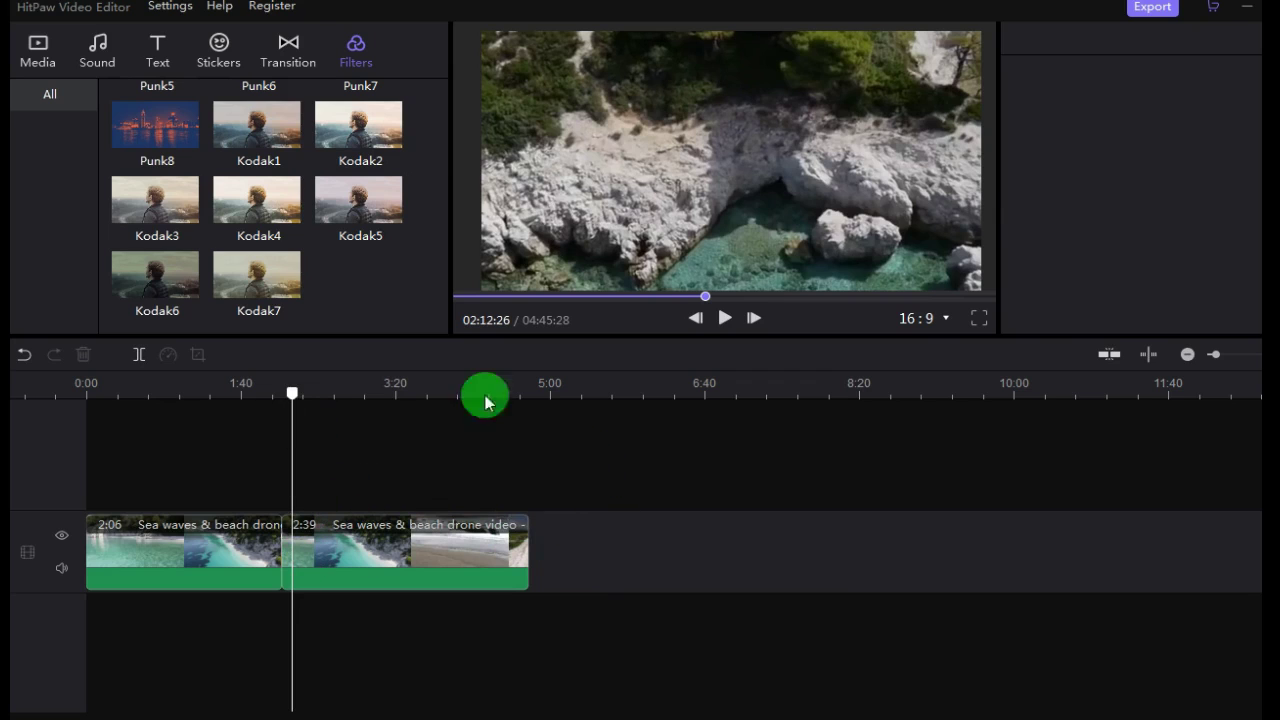
click(357, 565)
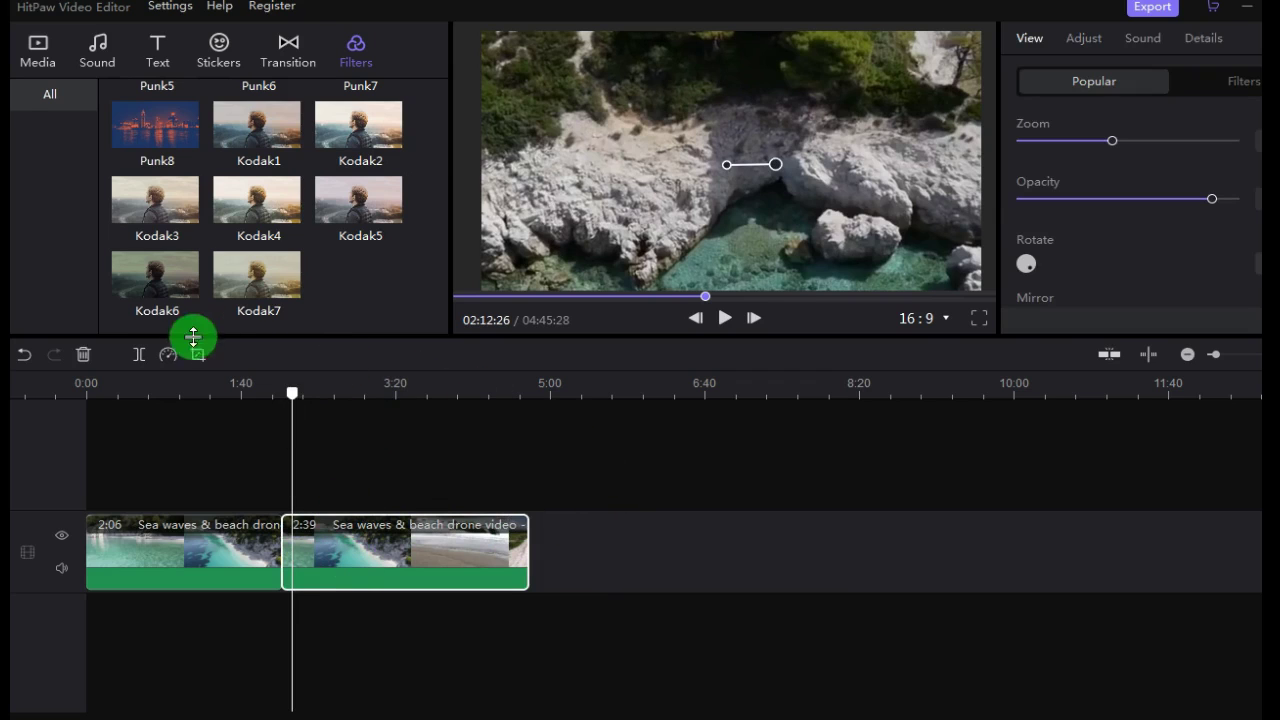
click(167, 356)
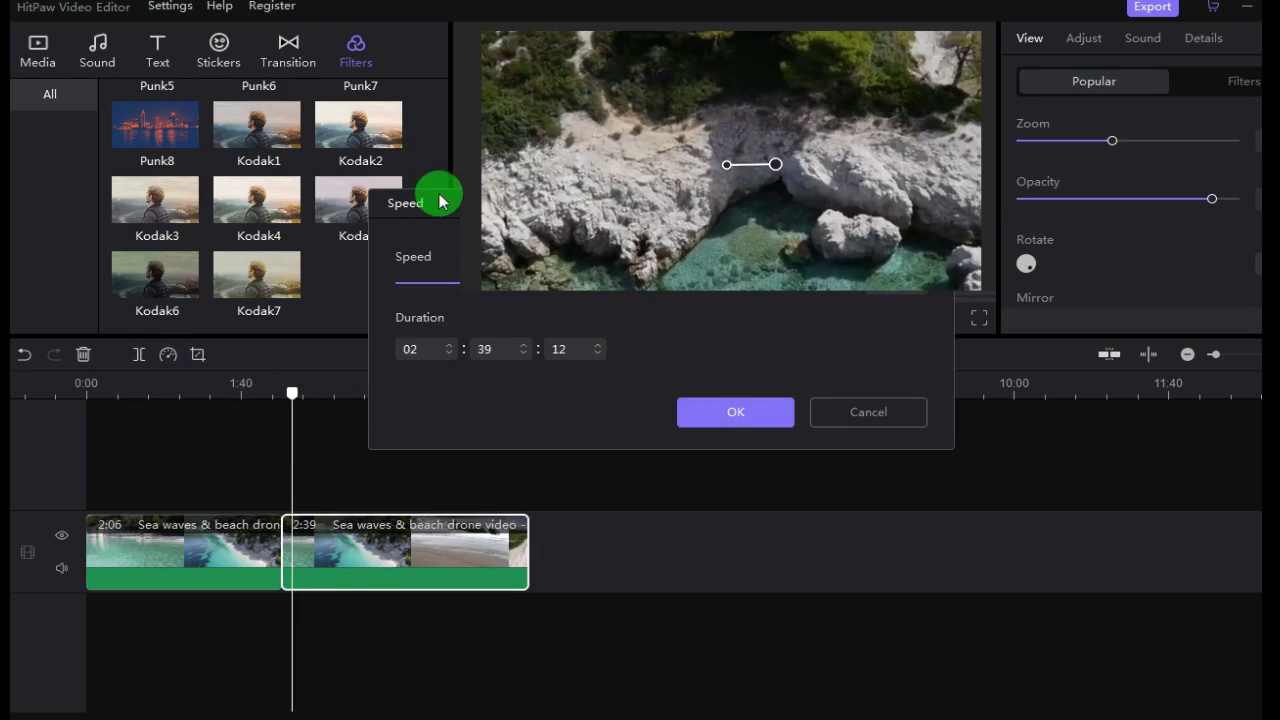
drag(443, 194, 443, 334)
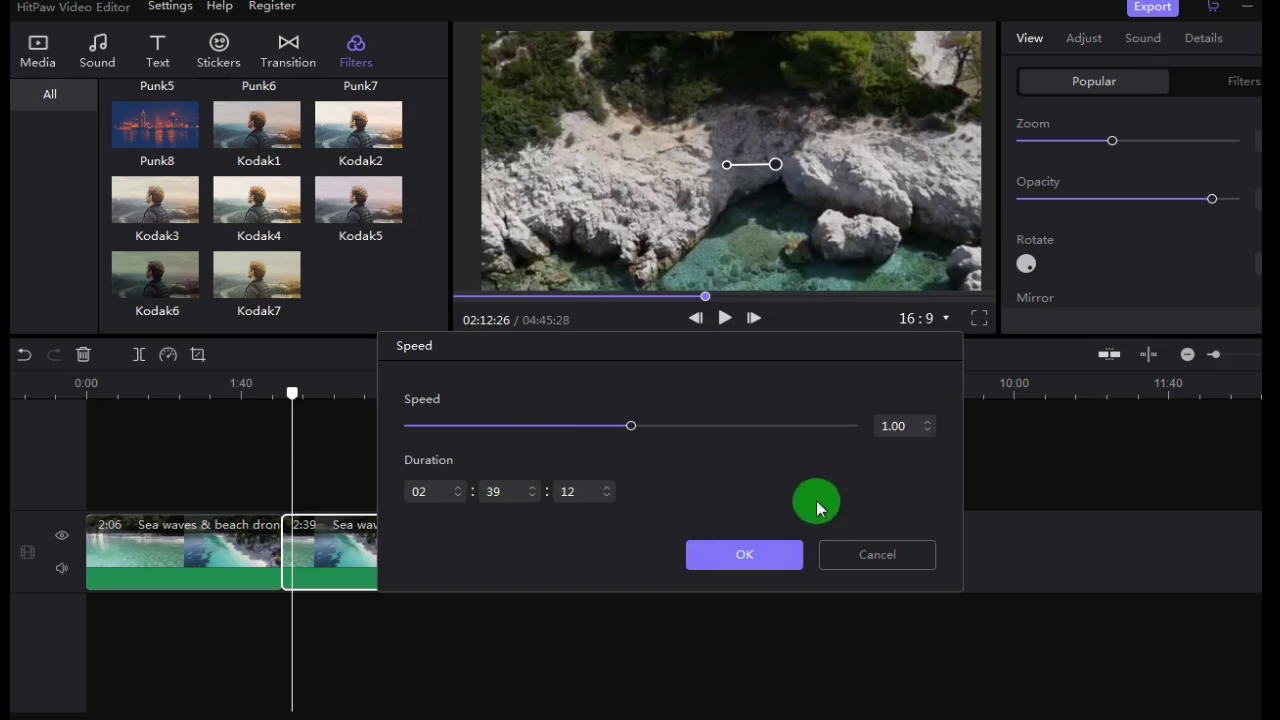
click(776, 545)
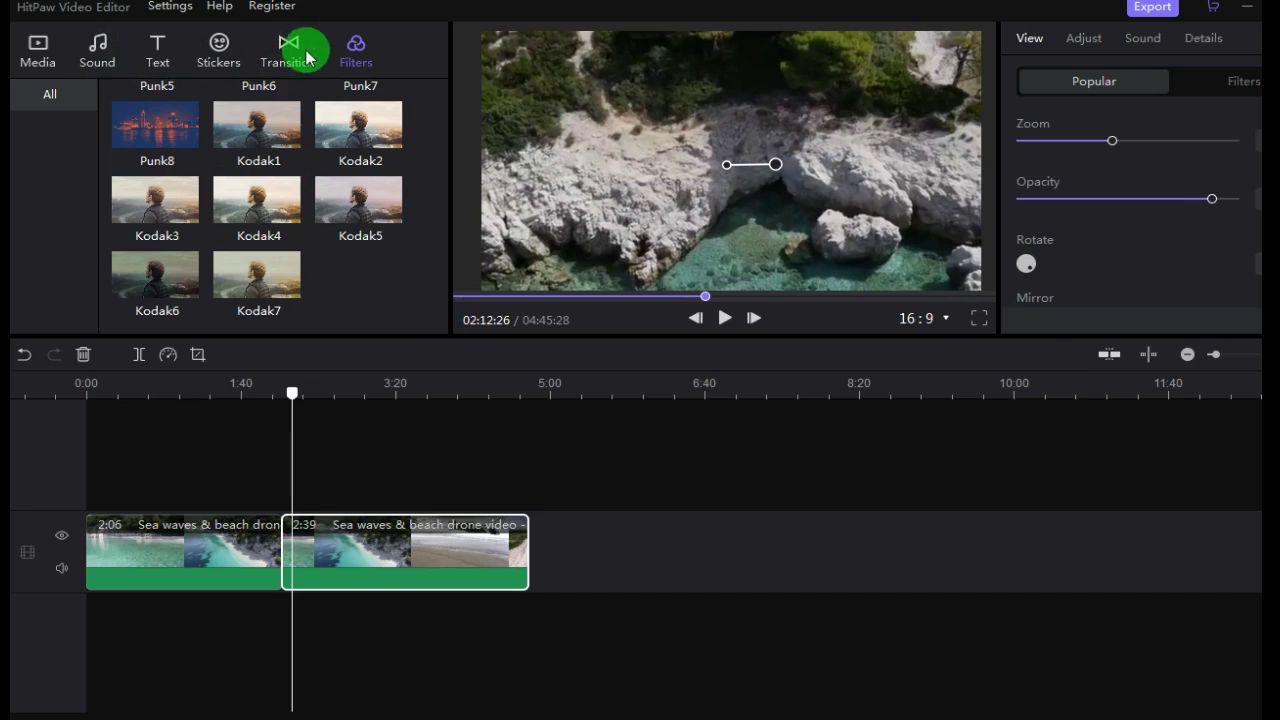
Step: Add the orange underlined outline text style above the first beach clip and replace its sample text with a first name
click(152, 51)
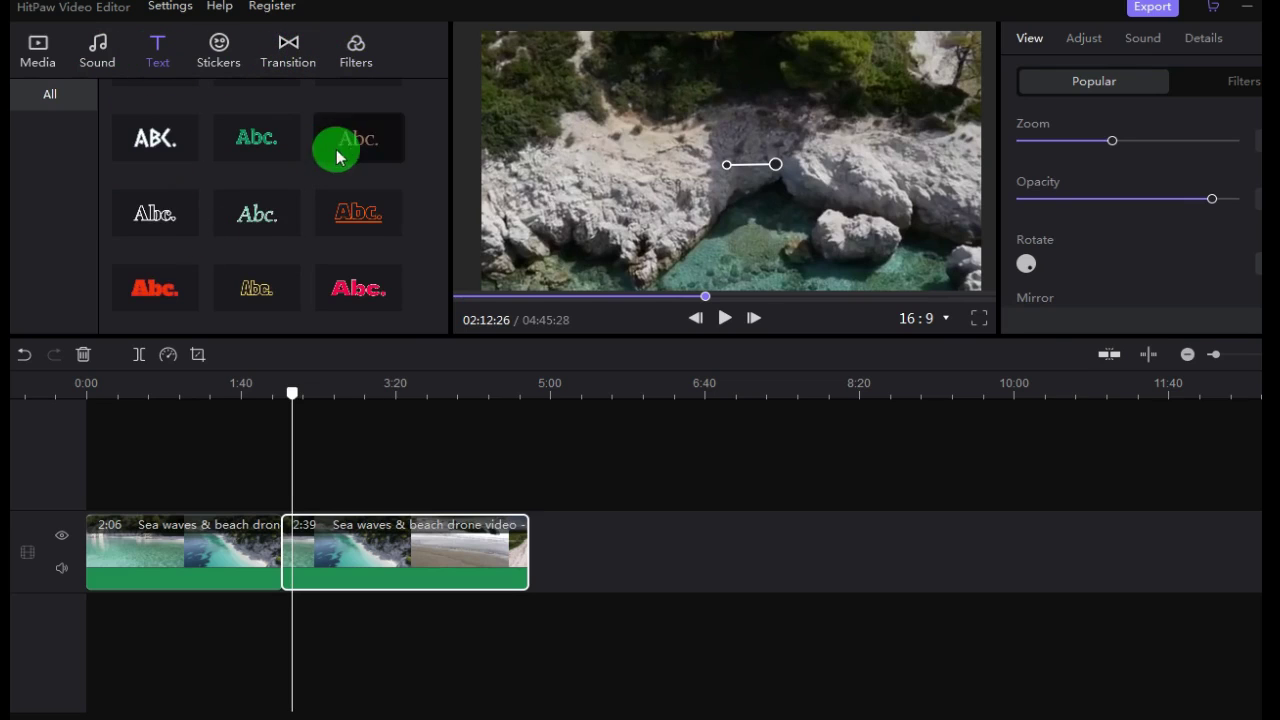
drag(366, 209, 155, 502)
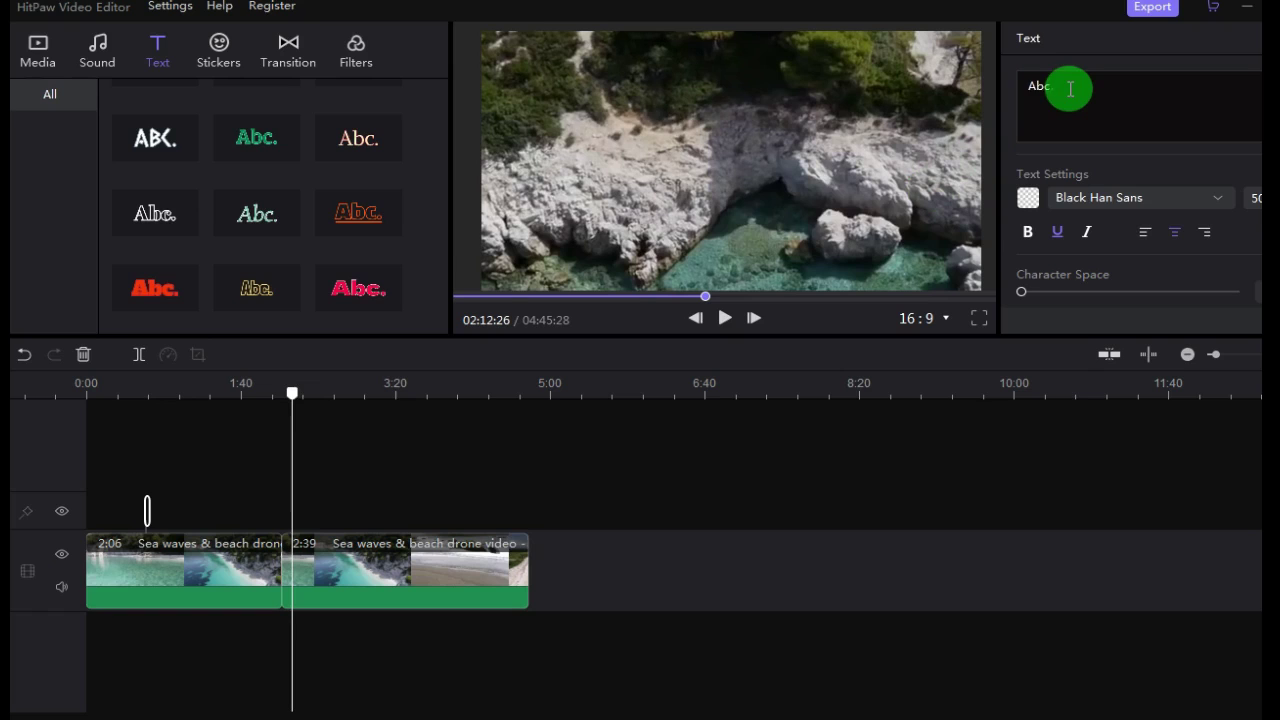
click(1068, 87)
text(mahinda)
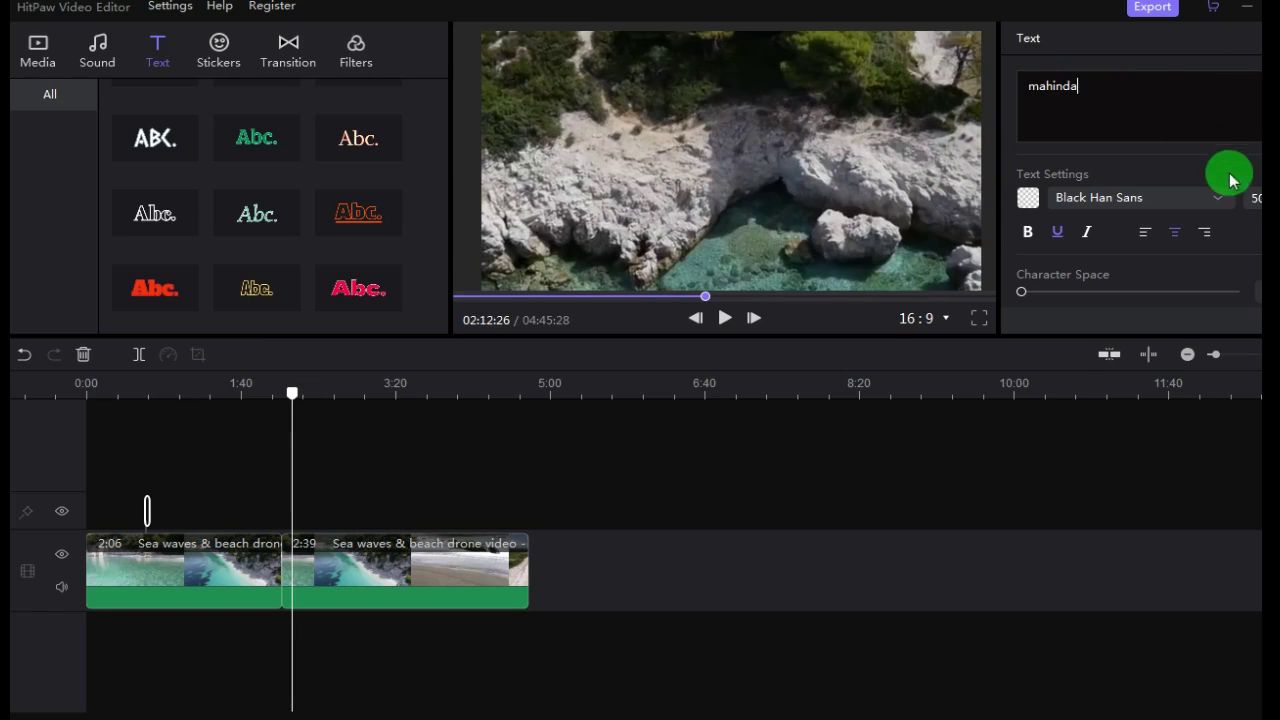
Step: Look over the title's text settings and increase the thickness of its orange text border
click(1030, 198)
click(608, 447)
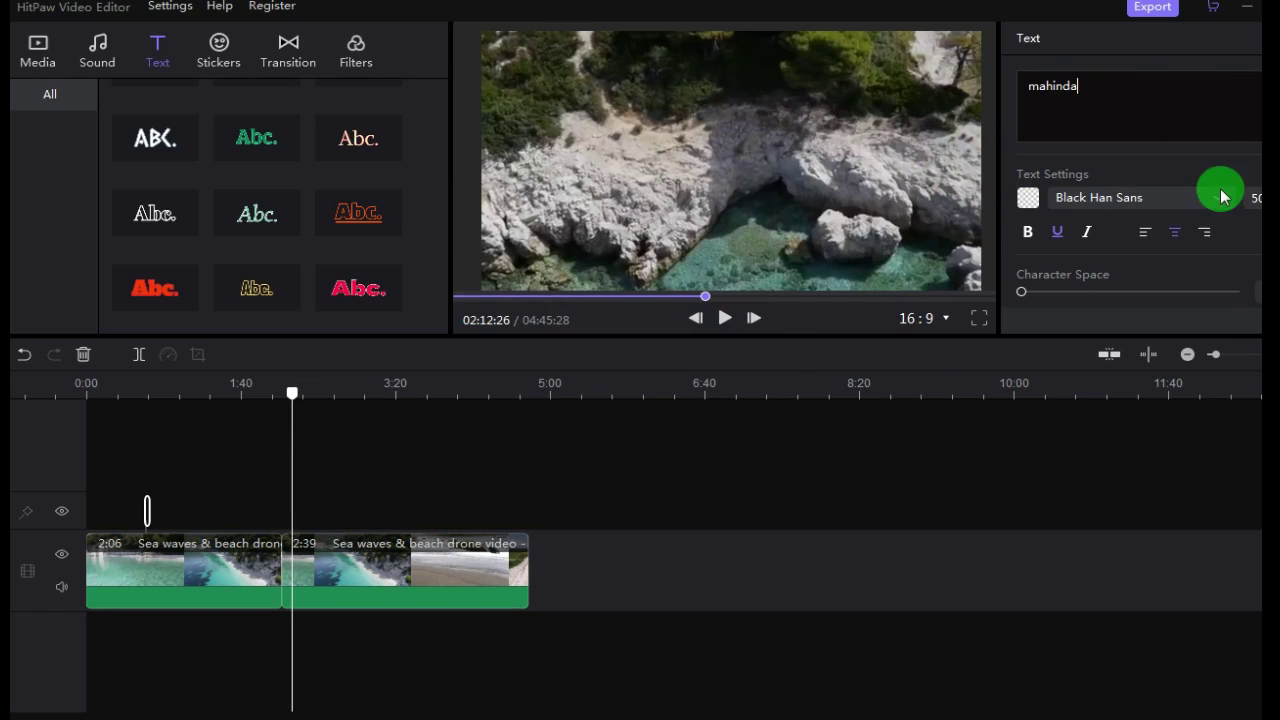
scroll(1176, 229, down, 3)
scroll(1089, 229, down, 2)
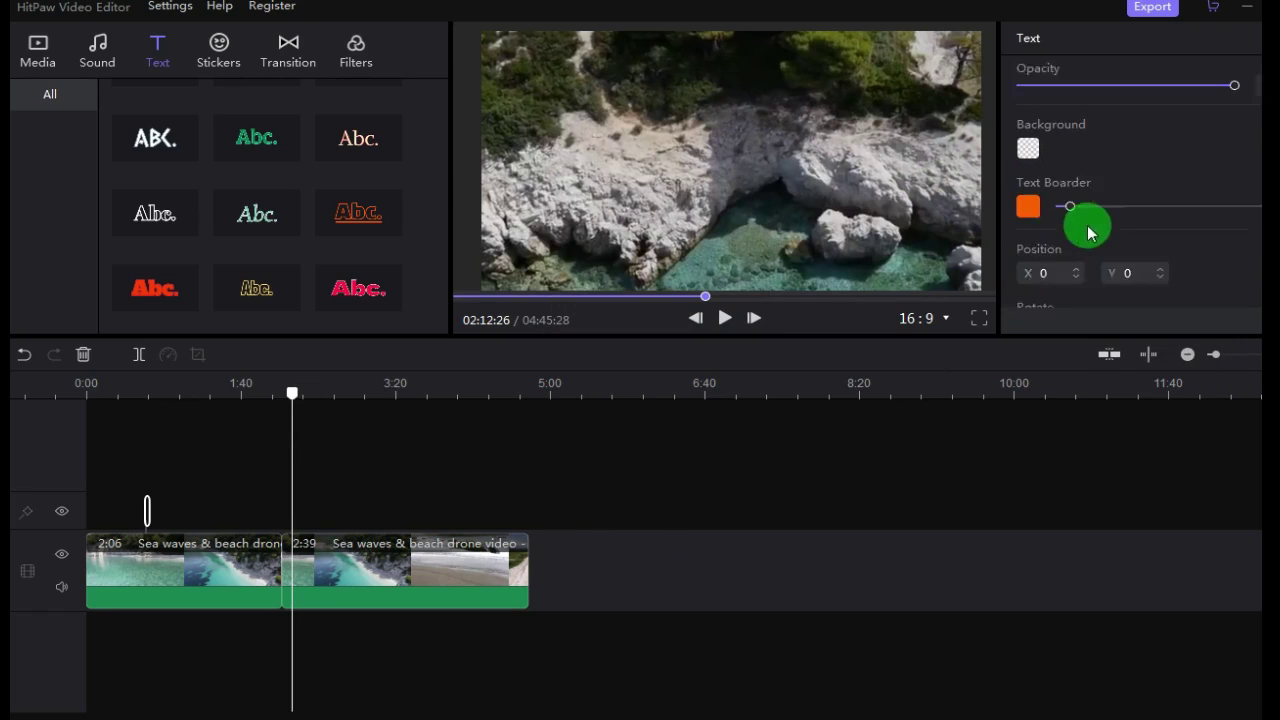
click(1134, 160)
Step: Move the playhead to 00:48:22, just before the title, and play until the title shows at about 00:50:23
click(155, 392)
mouse_move(155, 392)
mouse_down()
mouse_move(145, 470)
mouse_move(165, 510)
mouse_move(163, 400)
mouse_up()
click(812, 220)
click(725, 318)
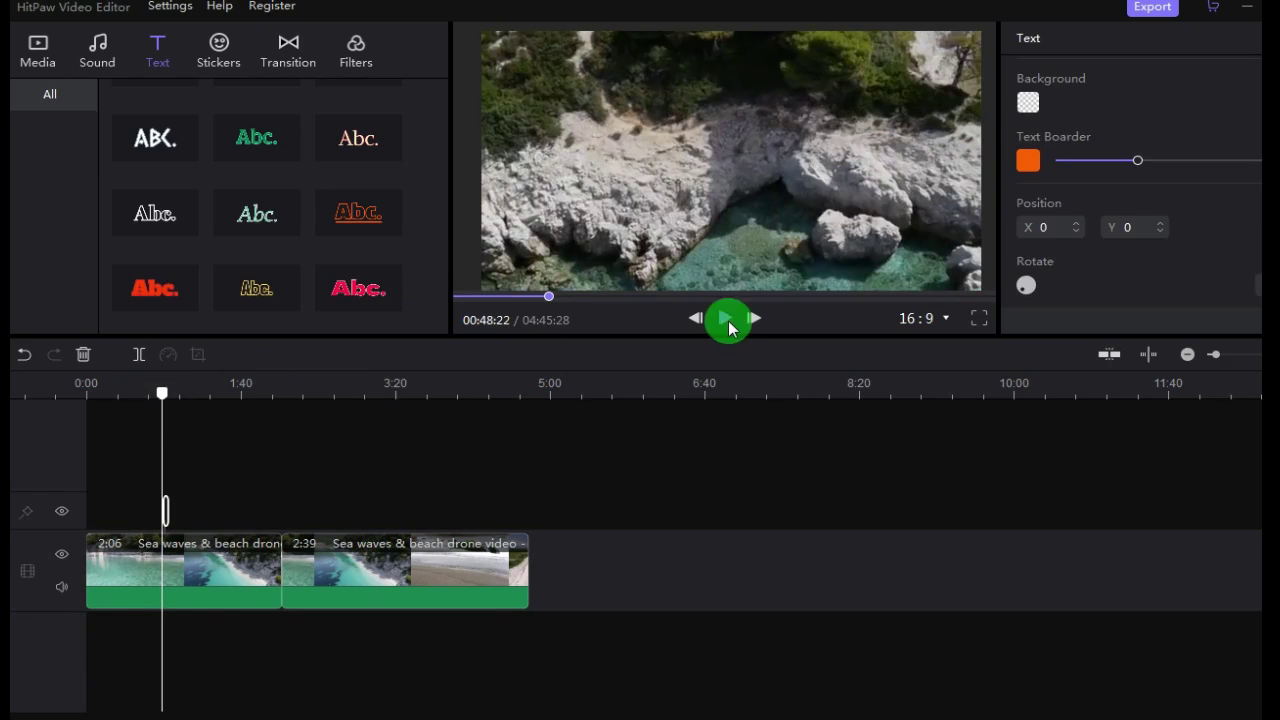
Step: Move the title to about X -91, Y -232 in the preview and reduce its orange border thickness
click(820, 183)
drag(810, 170, 594, 194)
drag(1137, 160, 1095, 172)
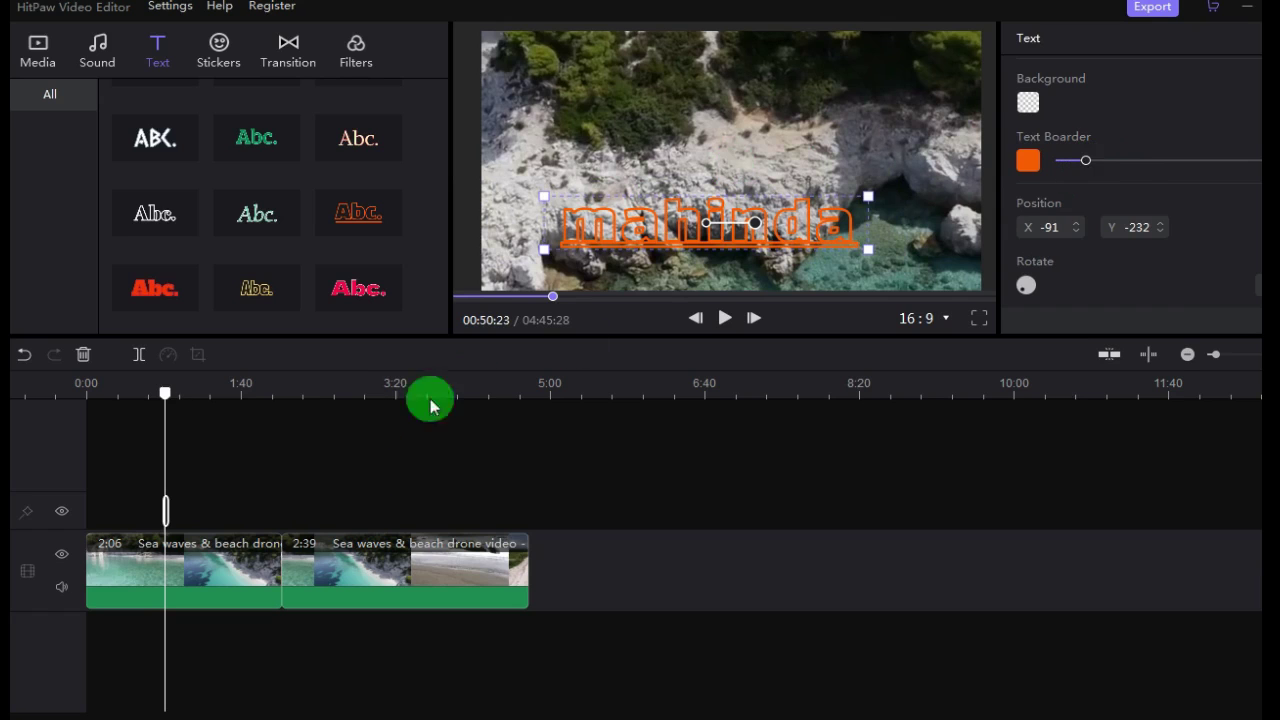
scroll(1151, 182, up, 5)
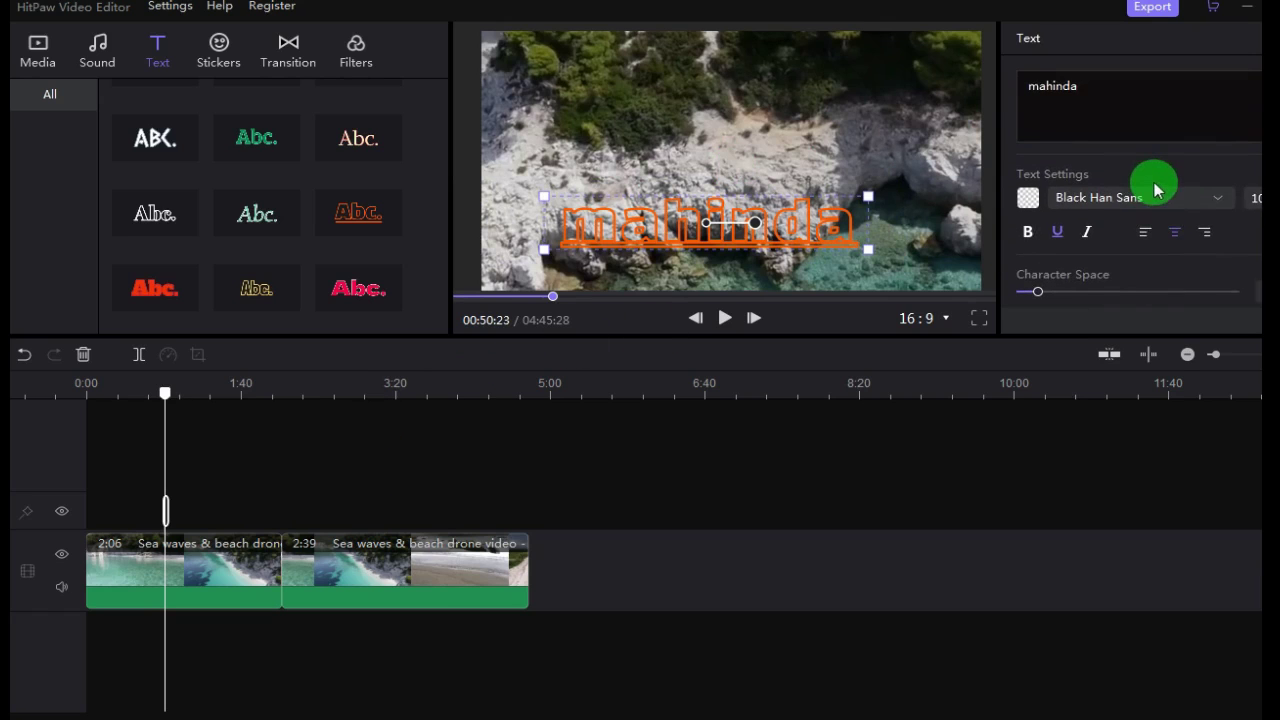
Step: Add the Wipe Up transition between the two beach clips and scrub the playhead through it to 02:47:20
scroll(1151, 180, down, 3)
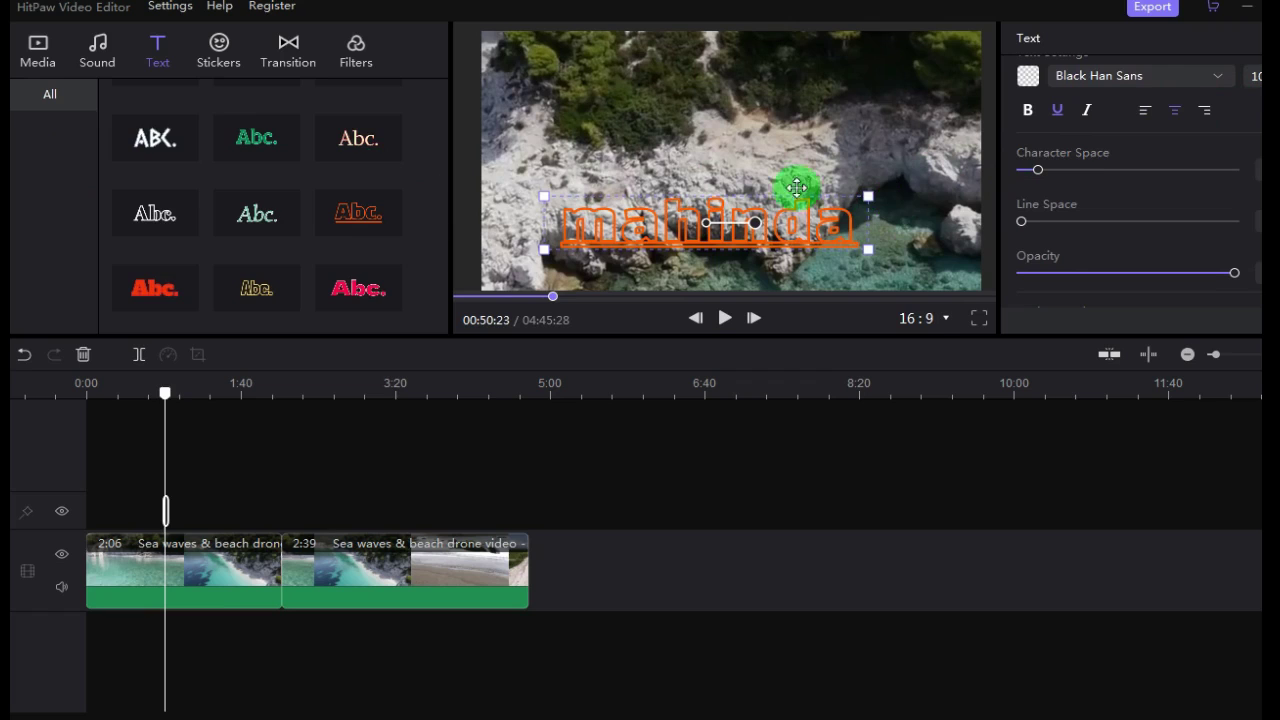
scroll(443, 230, down, 3)
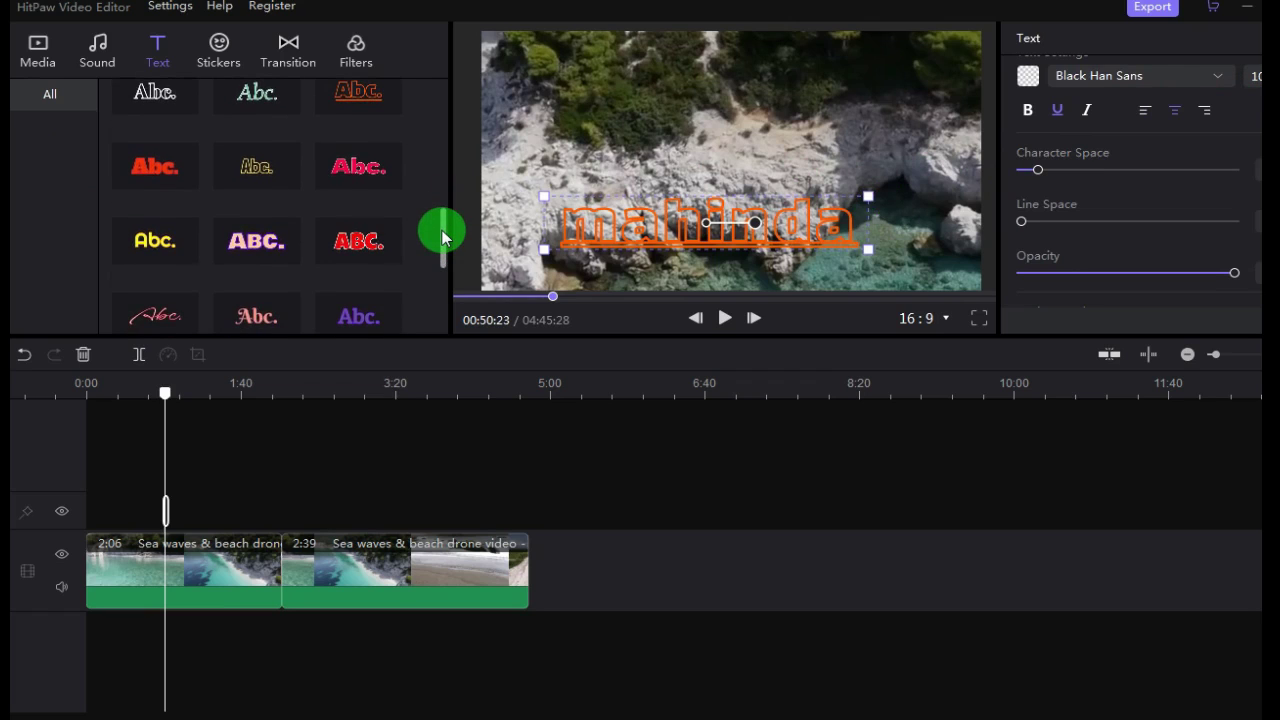
click(290, 62)
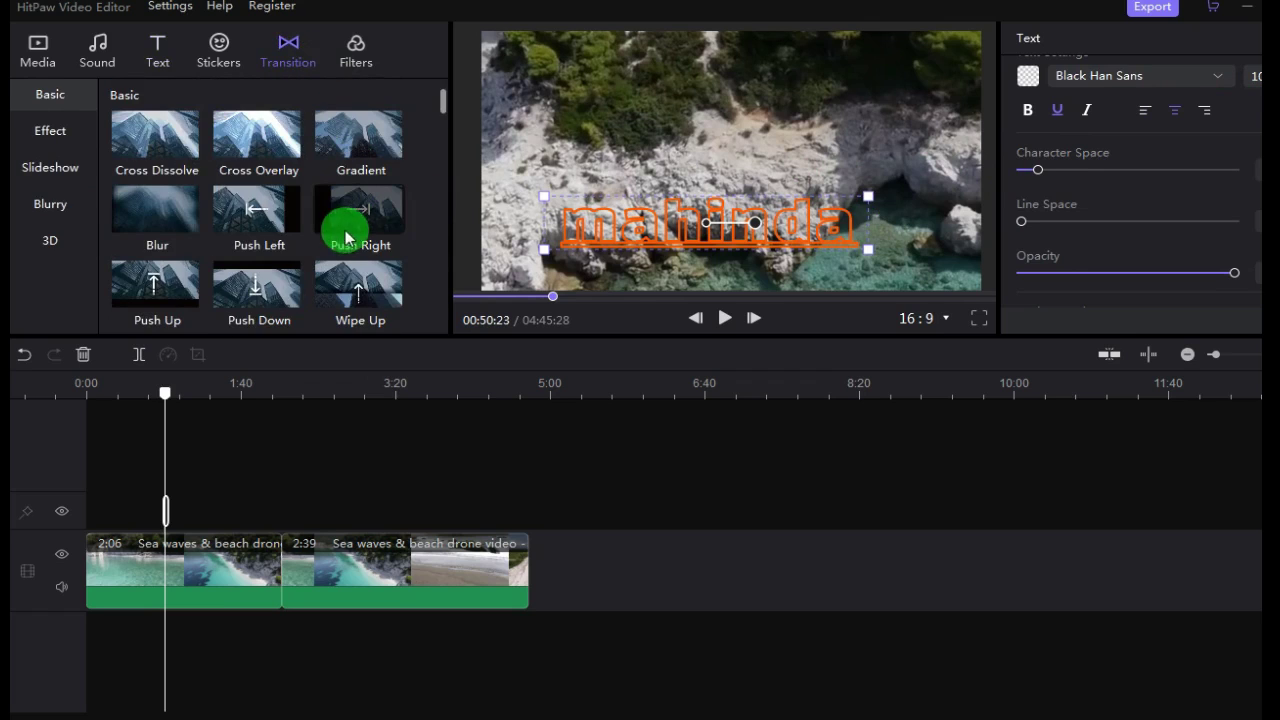
drag(361, 290, 279, 583)
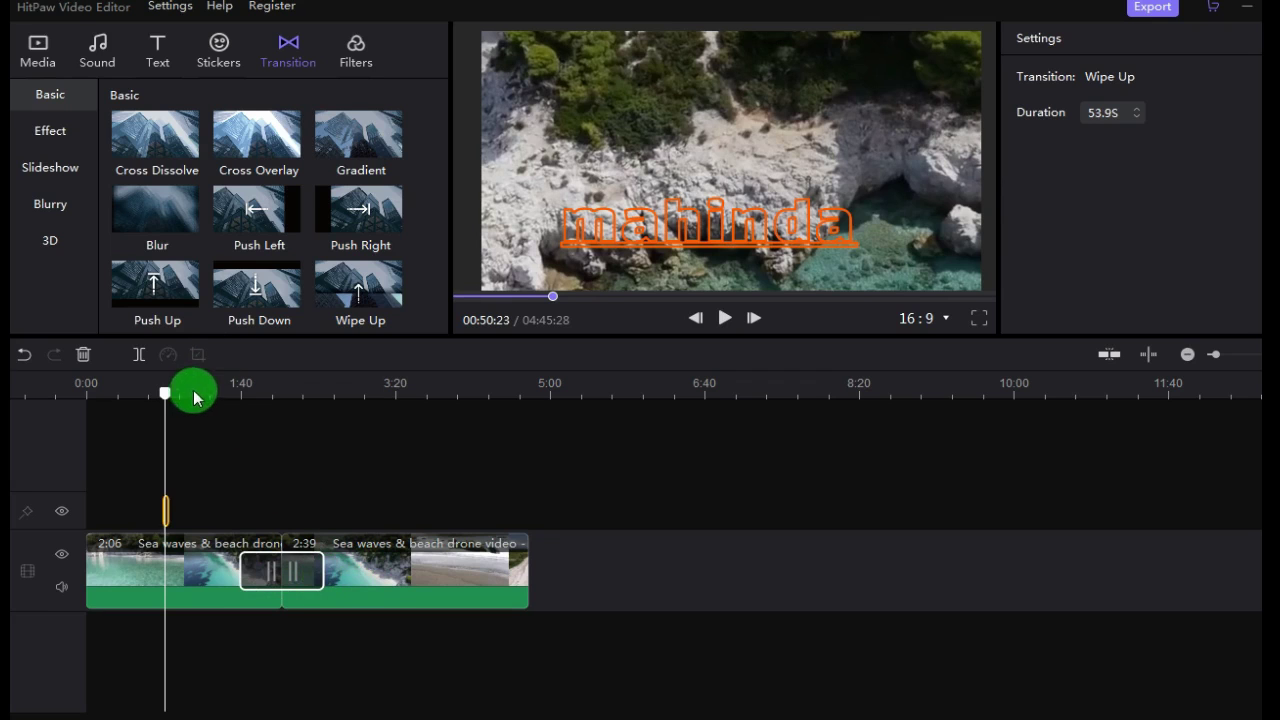
drag(171, 391, 346, 445)
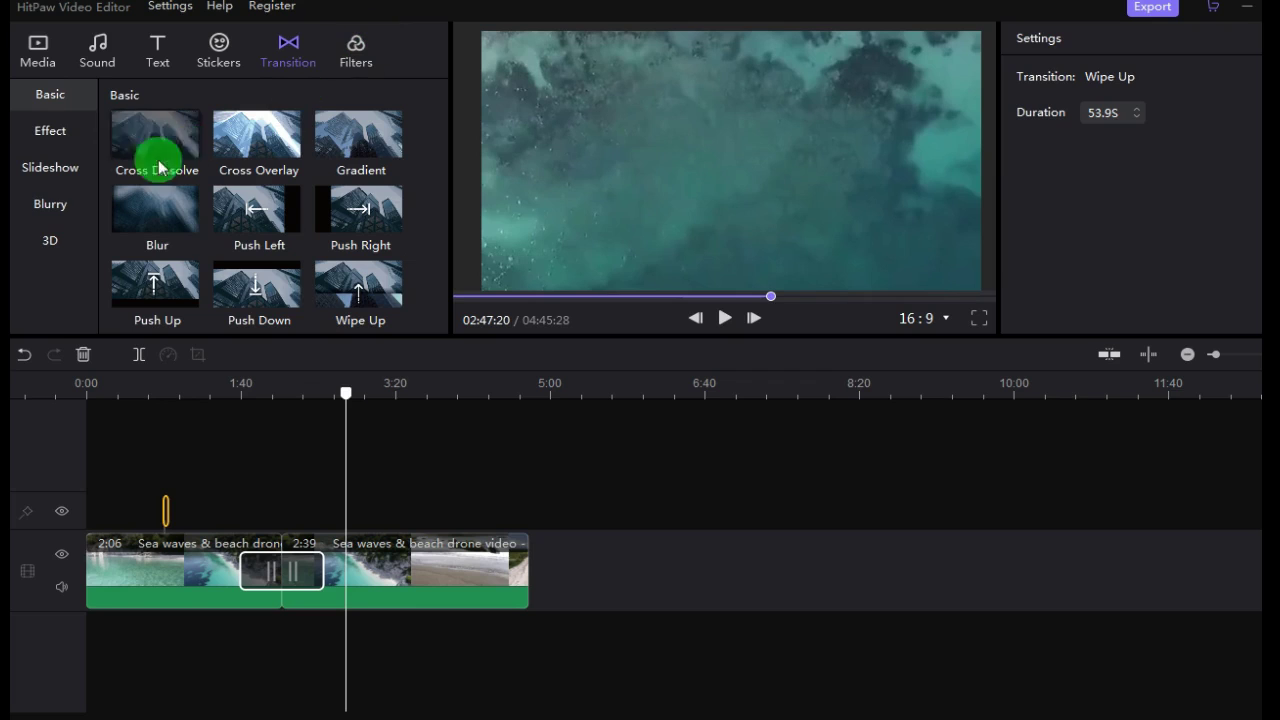
Step: Browse the Blurry, 3D, Slideshow and Effect transition categories, and open the filters library
click(56, 205)
click(48, 240)
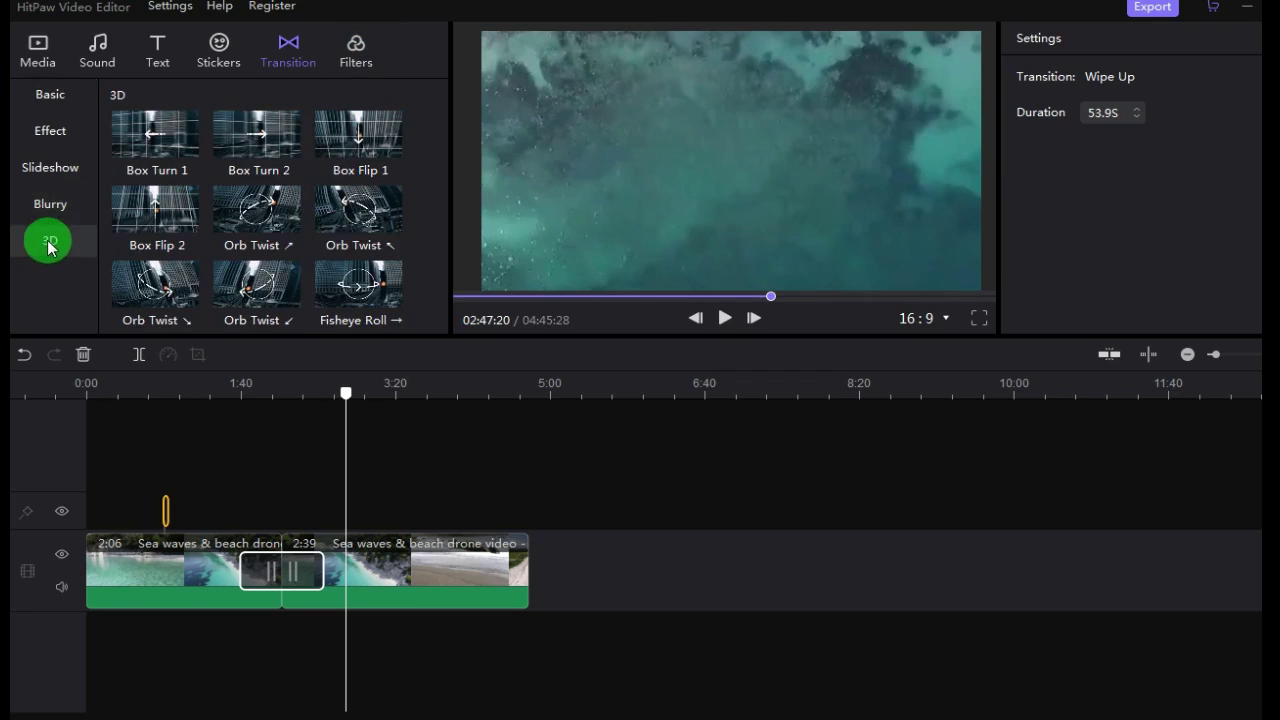
click(48, 164)
click(50, 137)
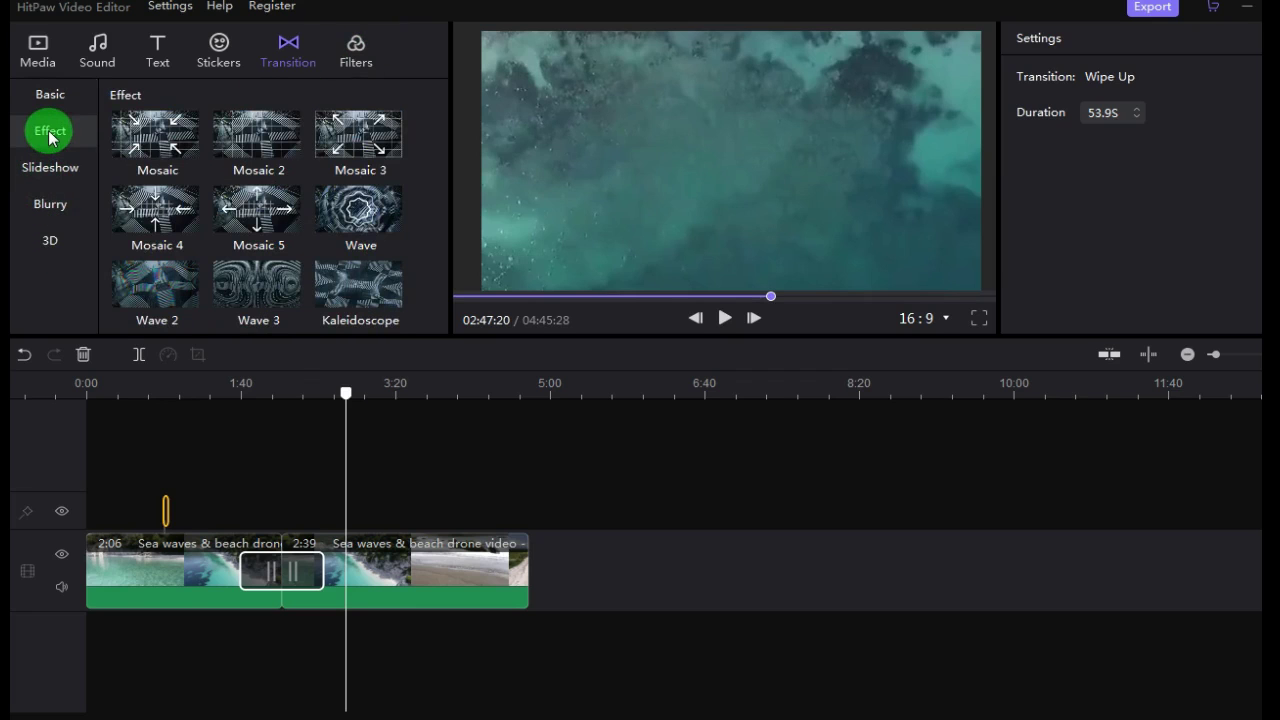
scroll(251, 143, down, 5)
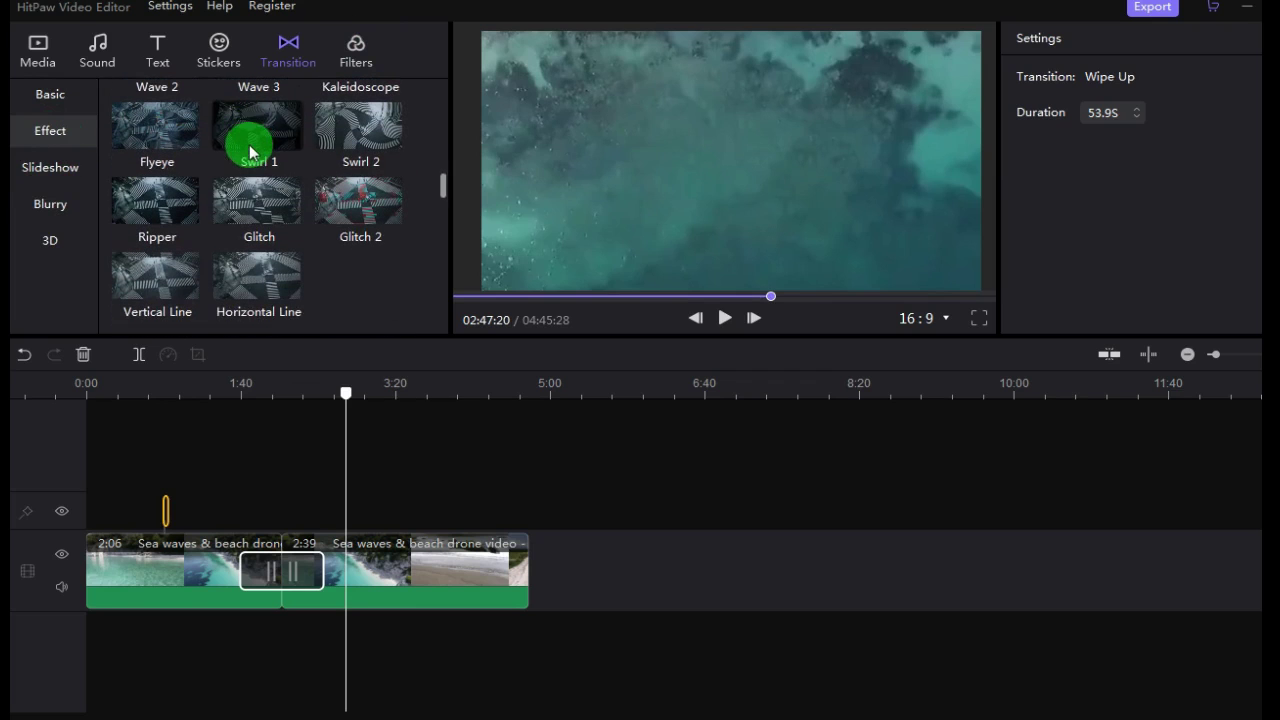
click(352, 48)
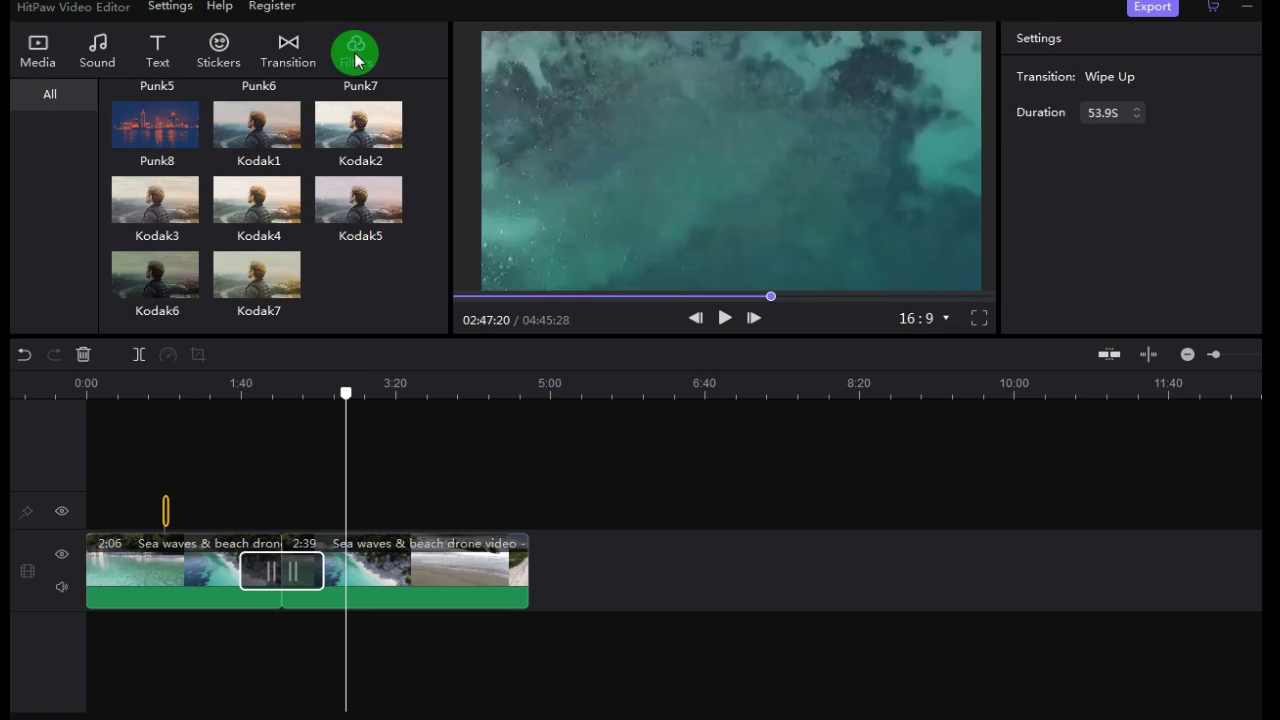